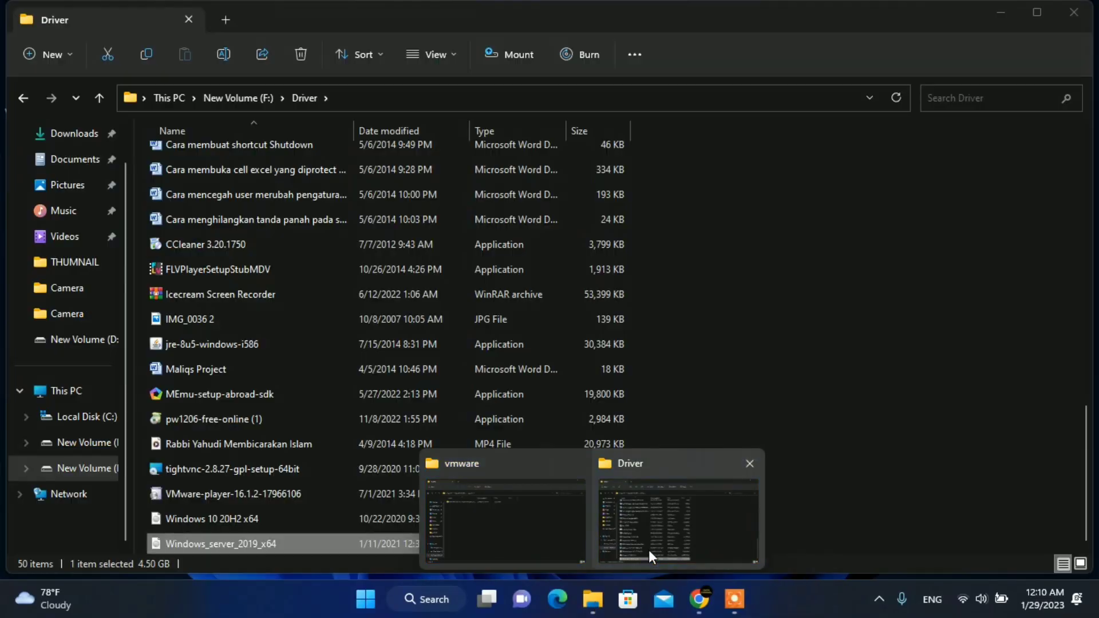
Check the Windows_server_2019_x64 disc image in the Driver folder on drive F:, and minimise the folder window
left_click(648, 549)
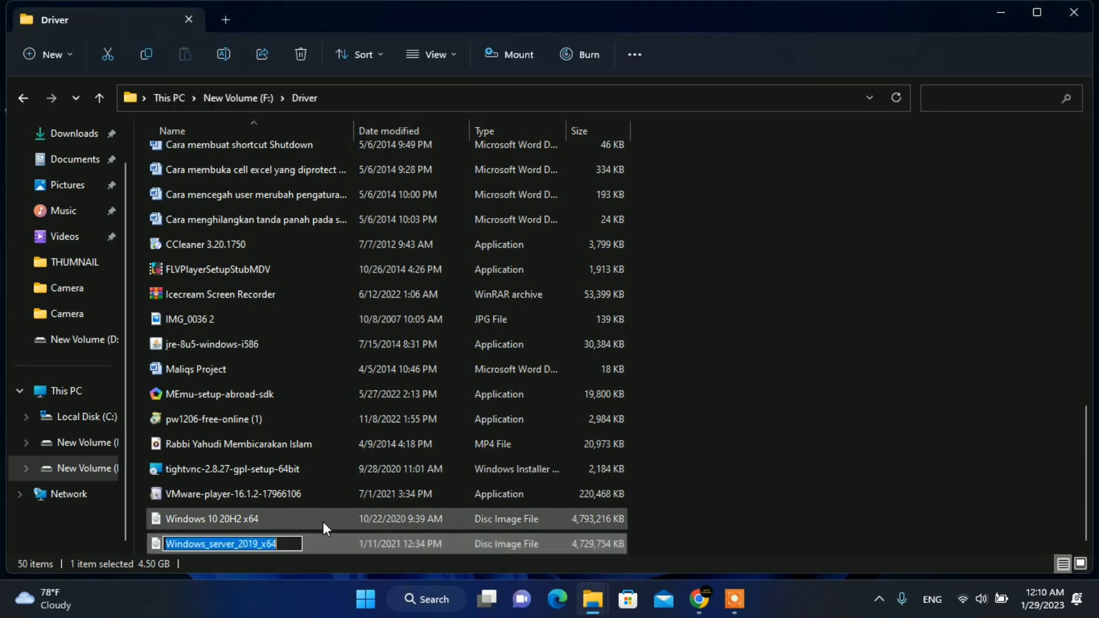
left_click(323, 522)
left_click(305, 549)
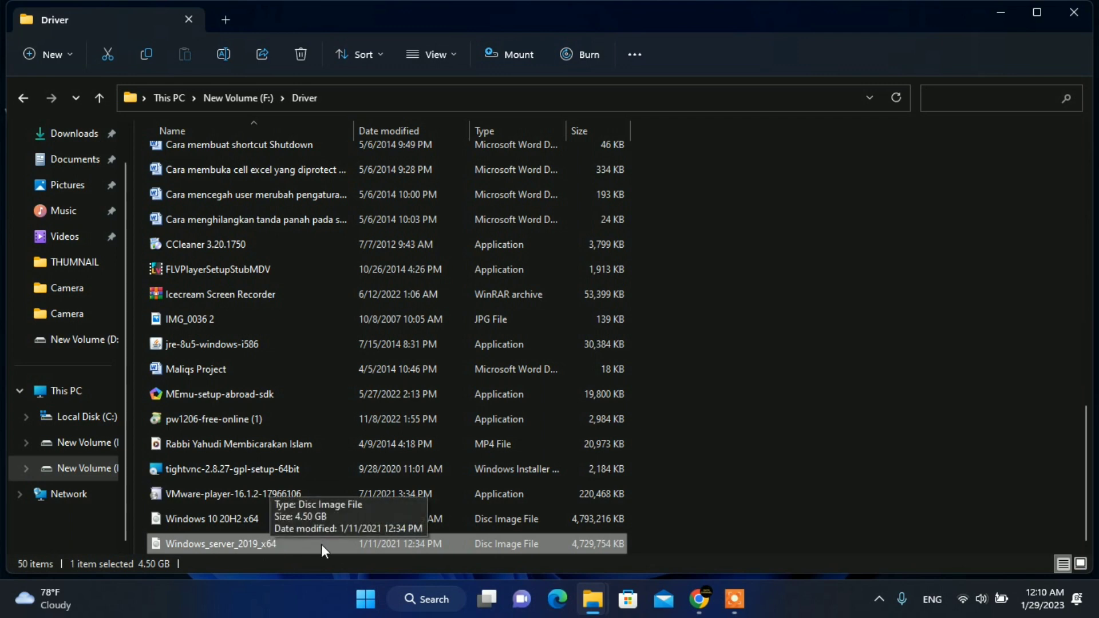
left_click(994, 11)
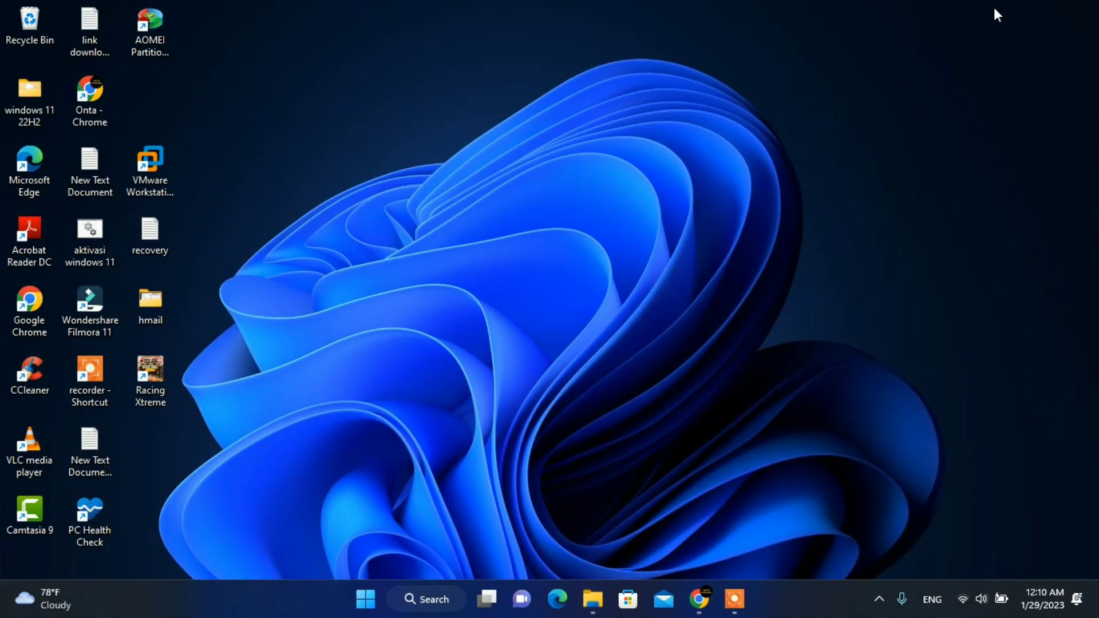
Bring up the open vmware folder window and check the folder's full path
mouse_move(592, 604)
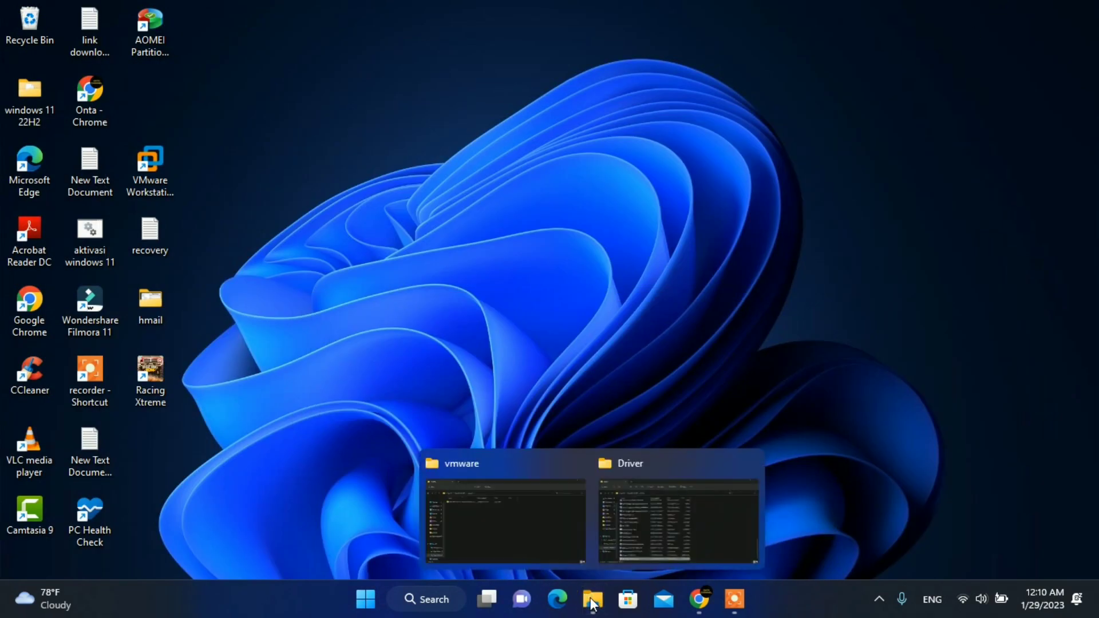
left_click(543, 558)
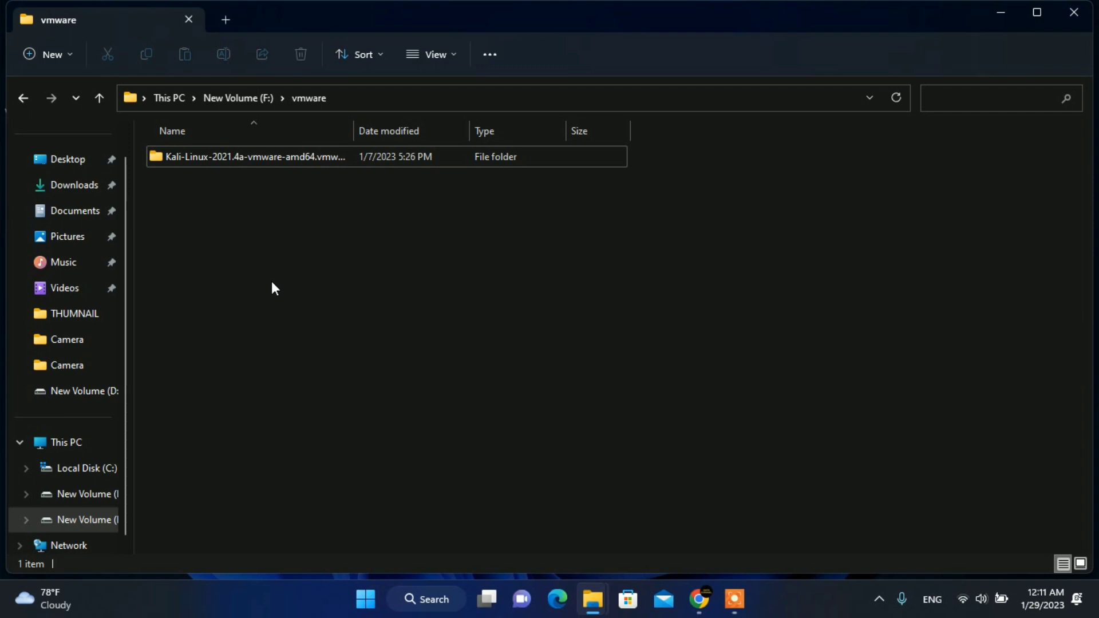
left_click(369, 97)
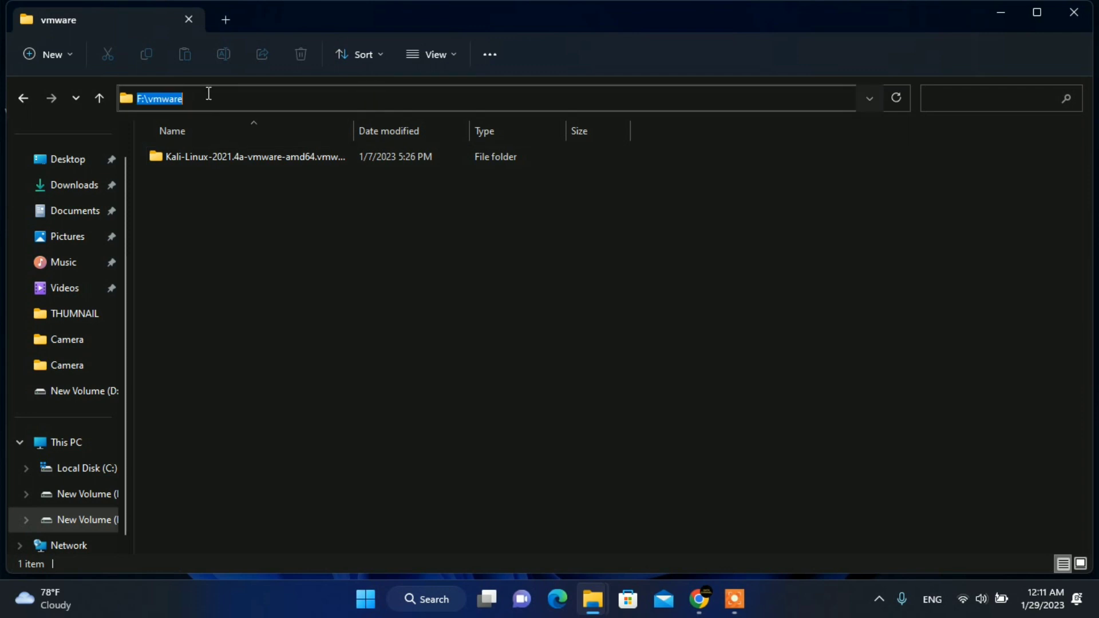
left_click(194, 99)
left_click(187, 198)
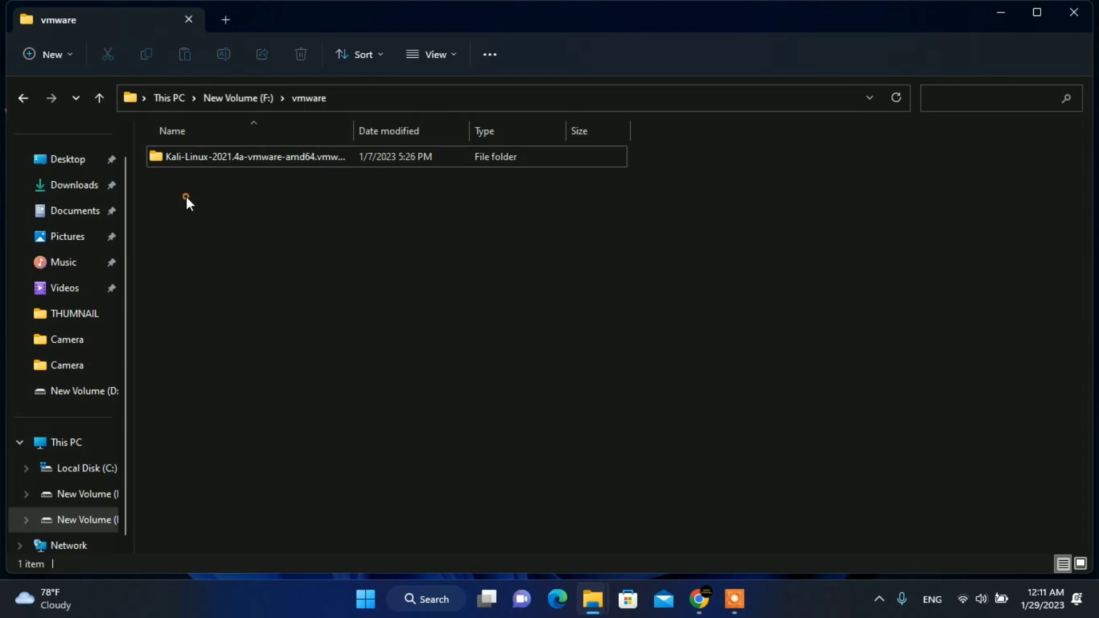
Create a folder named "WIndows Server 2019" inside the vmware folder and minimise the window
right_click(187, 198)
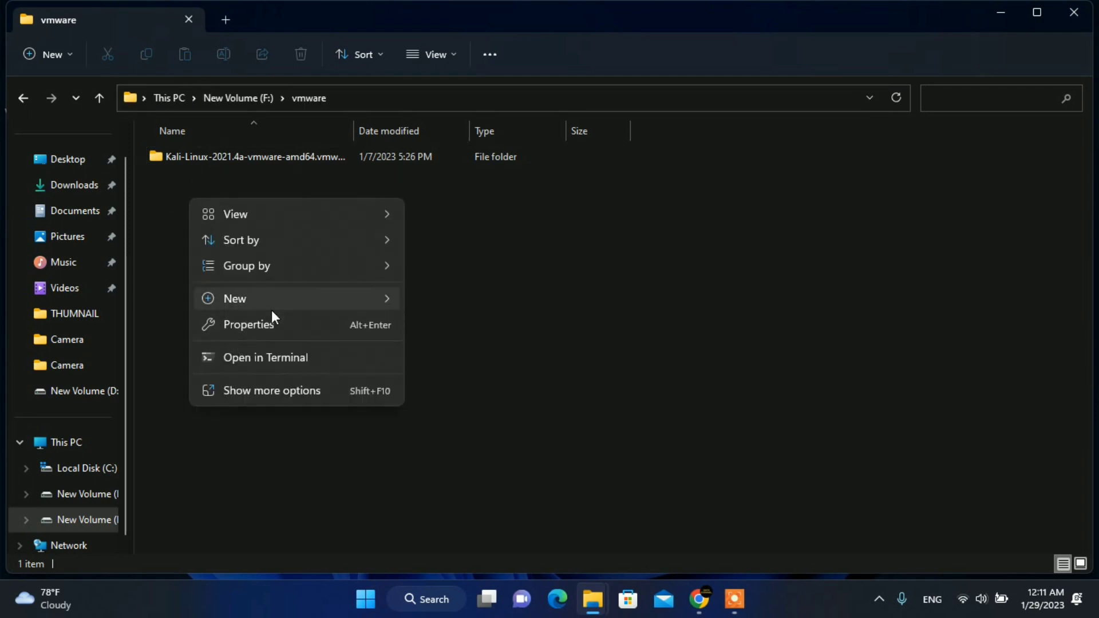
mouse_move(294, 303)
left_click(460, 309)
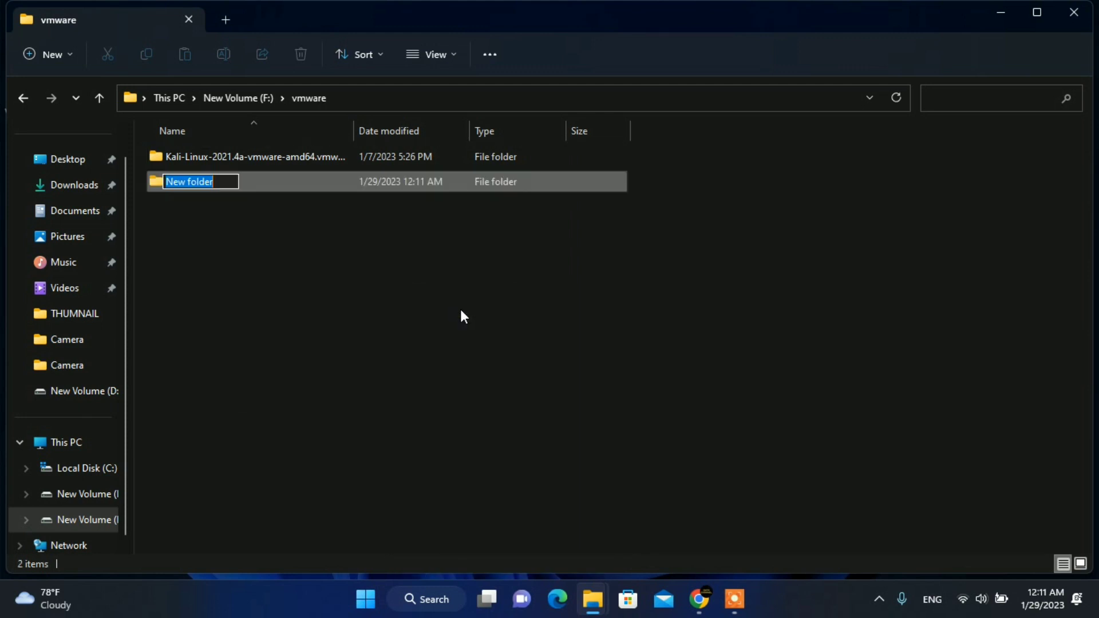
type("W")
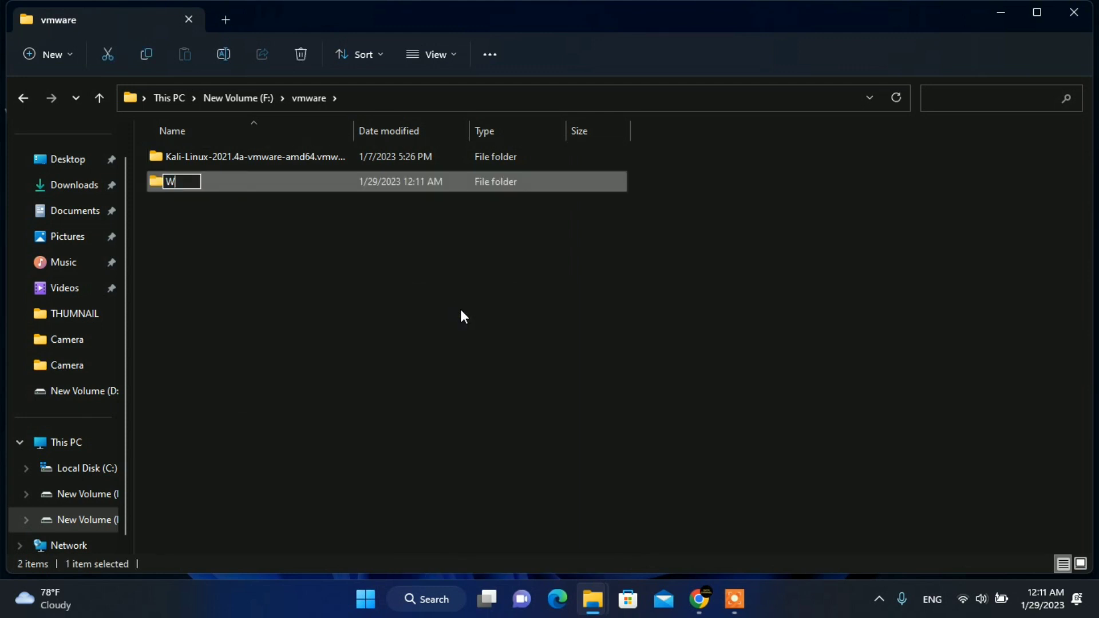
type("Indows Server 2019")
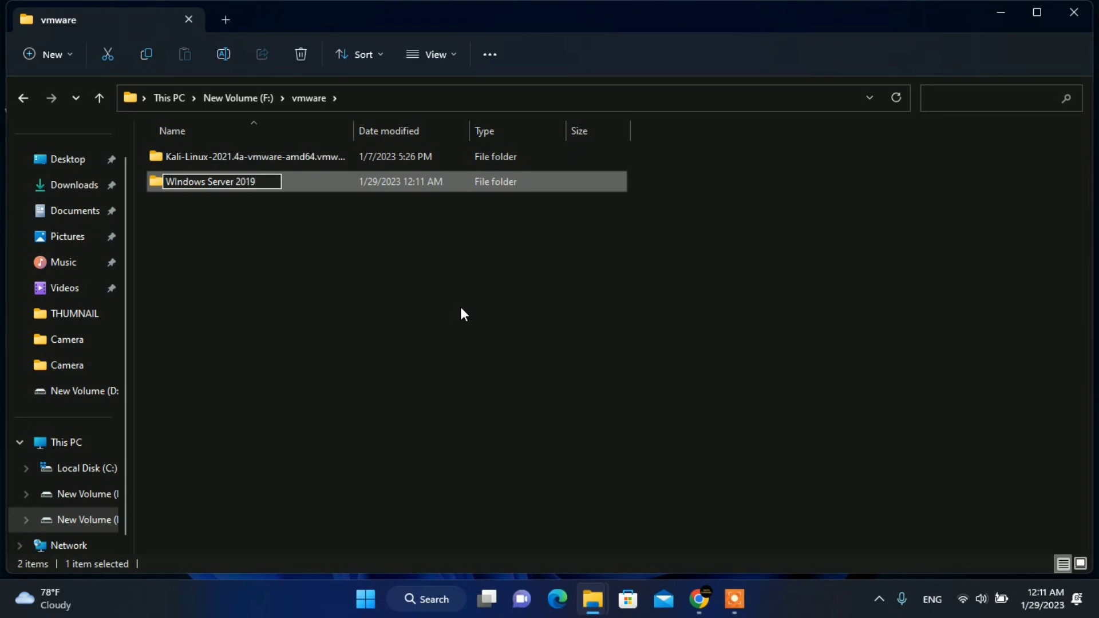
left_click(527, 306)
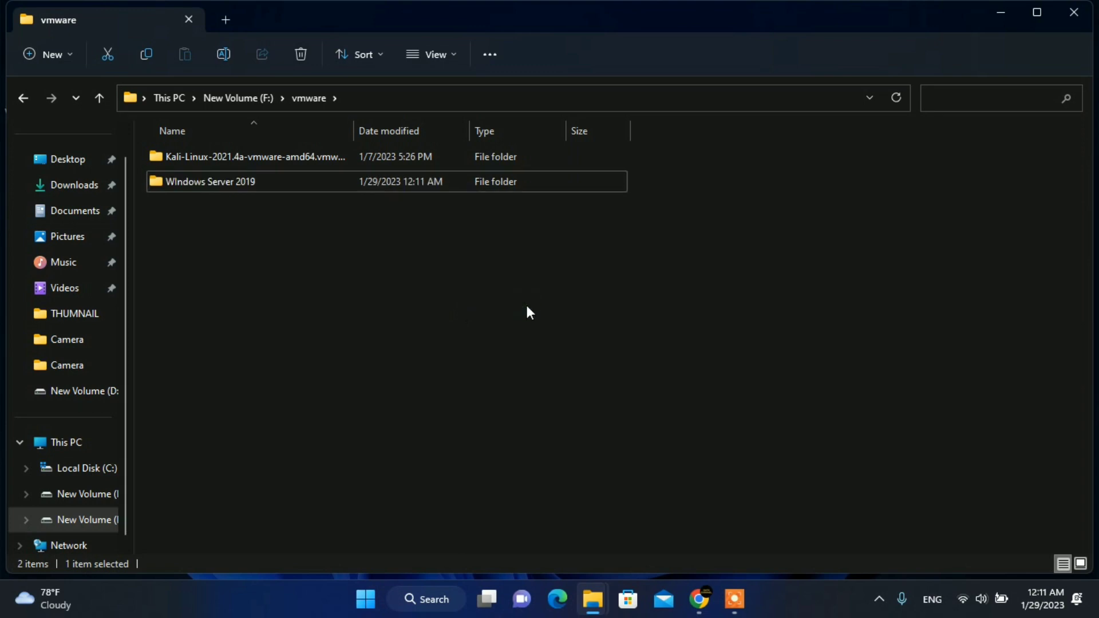
left_click(1001, 13)
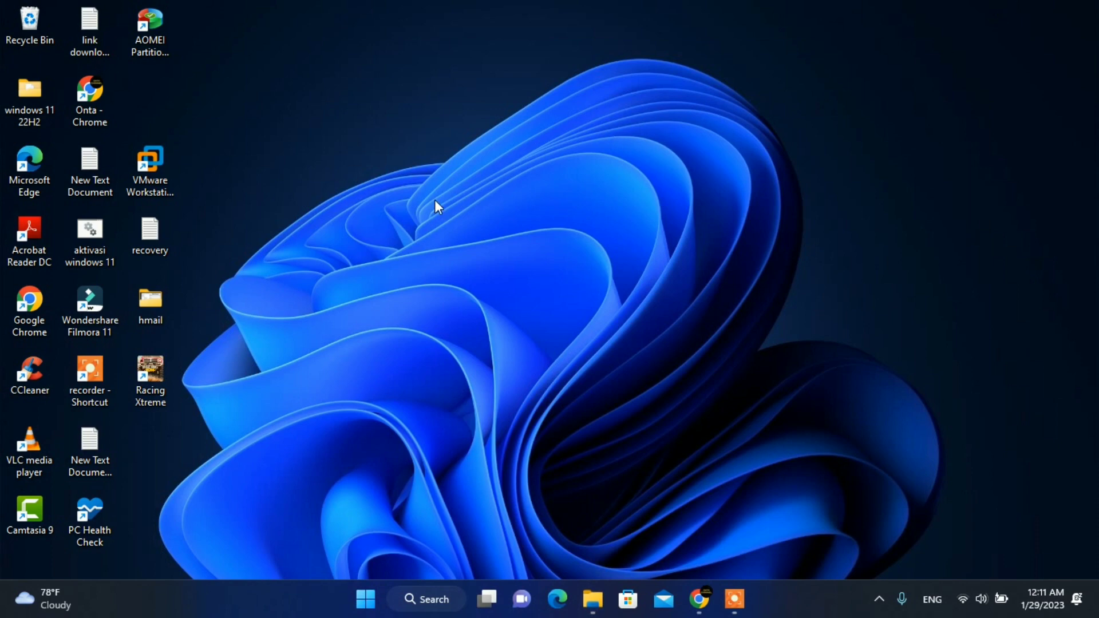
Launch VMware Workstation and start creating a new virtual machine with the Typical (recommended) configuration
double_click(151, 172)
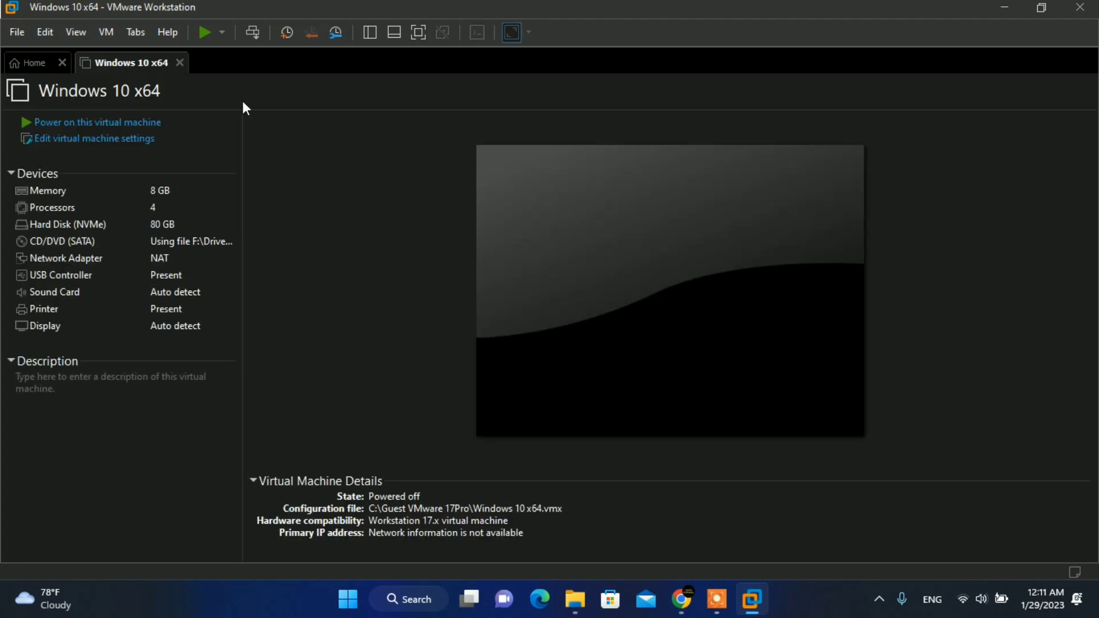
left_click(29, 73)
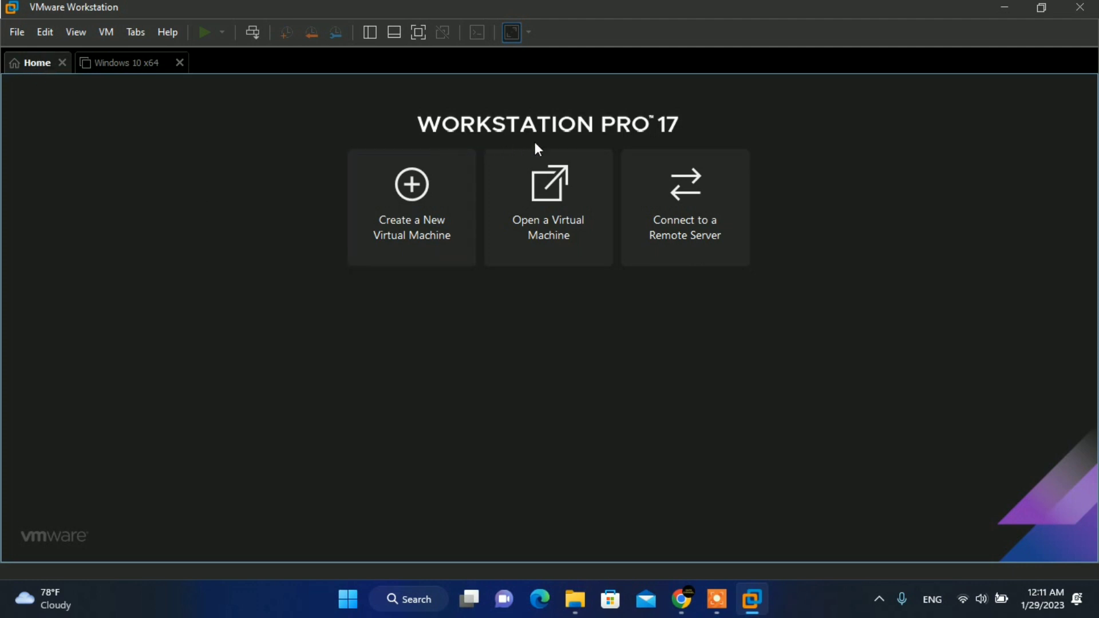
left_click(418, 257)
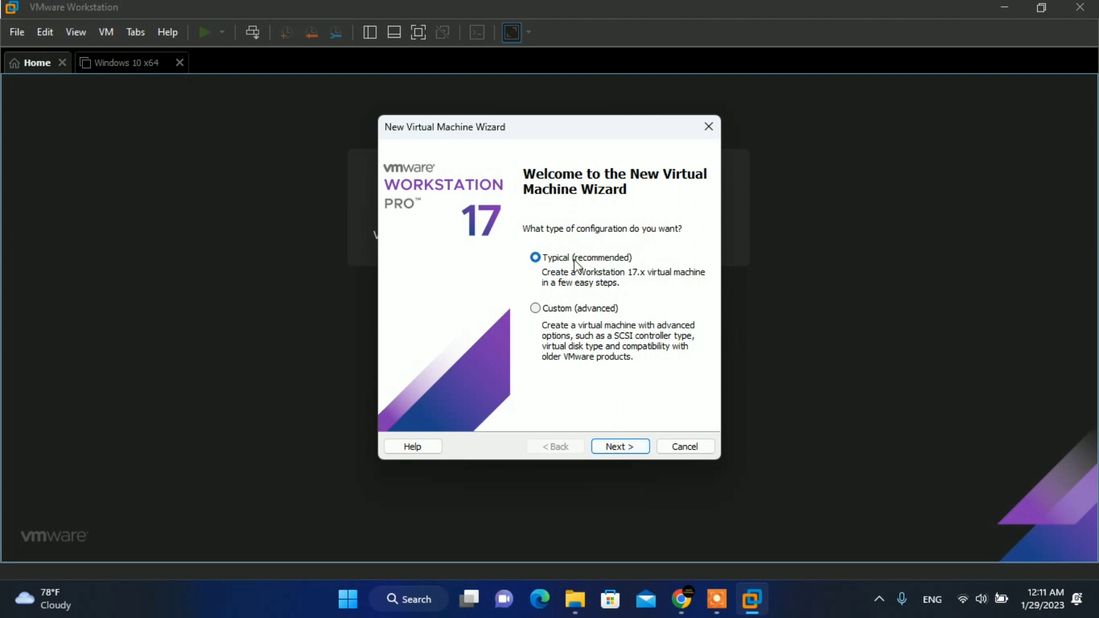
left_click(604, 448)
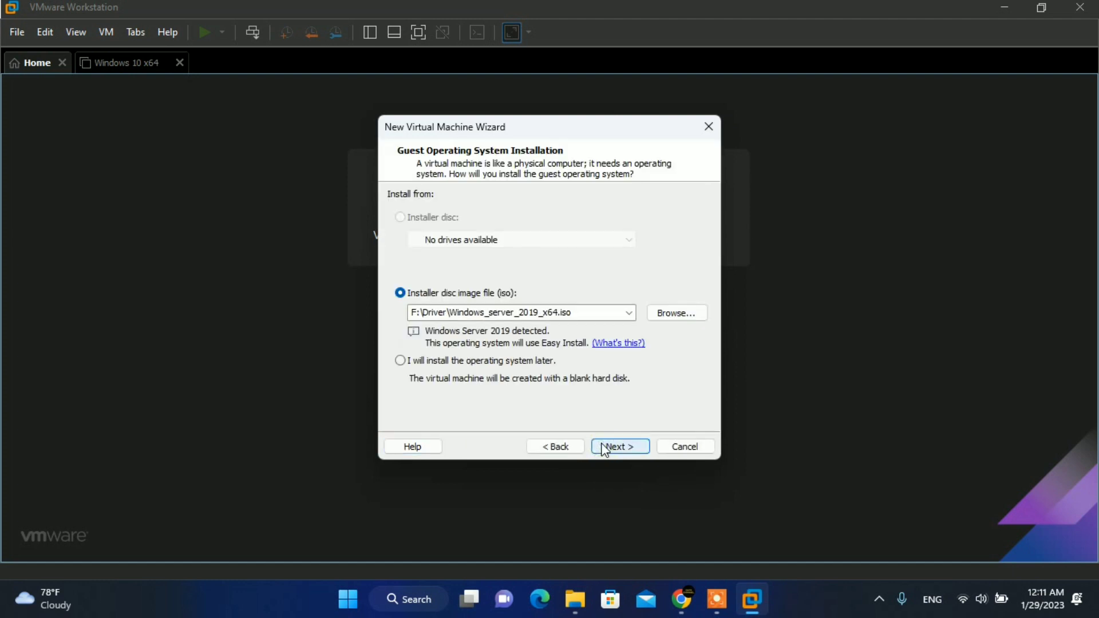
Set the installer disc image to Windows_server_2019_x64 from the Driver folder on drive F: and continue the wizard
left_click(427, 293)
left_click(678, 316)
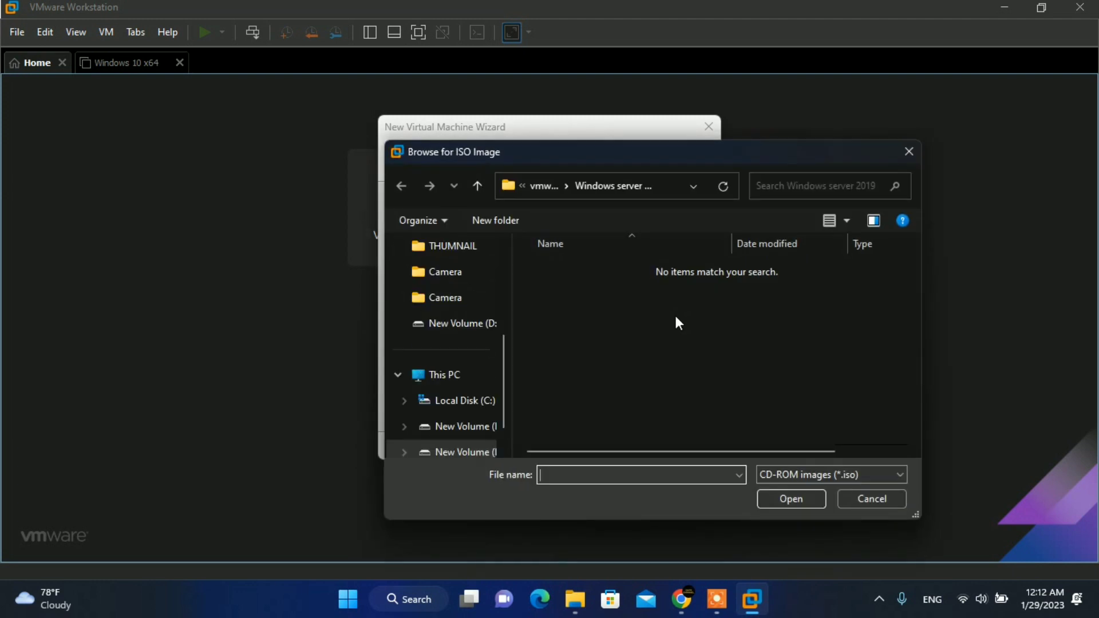
left_click_drag(503, 387, 505, 414)
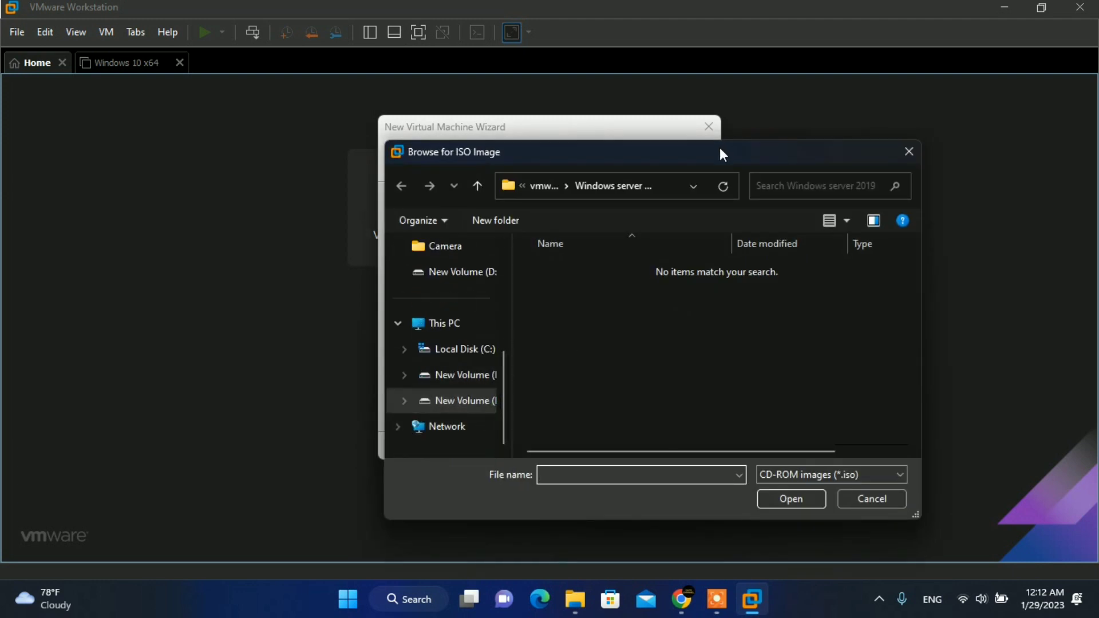
left_click_drag(719, 147, 629, 132)
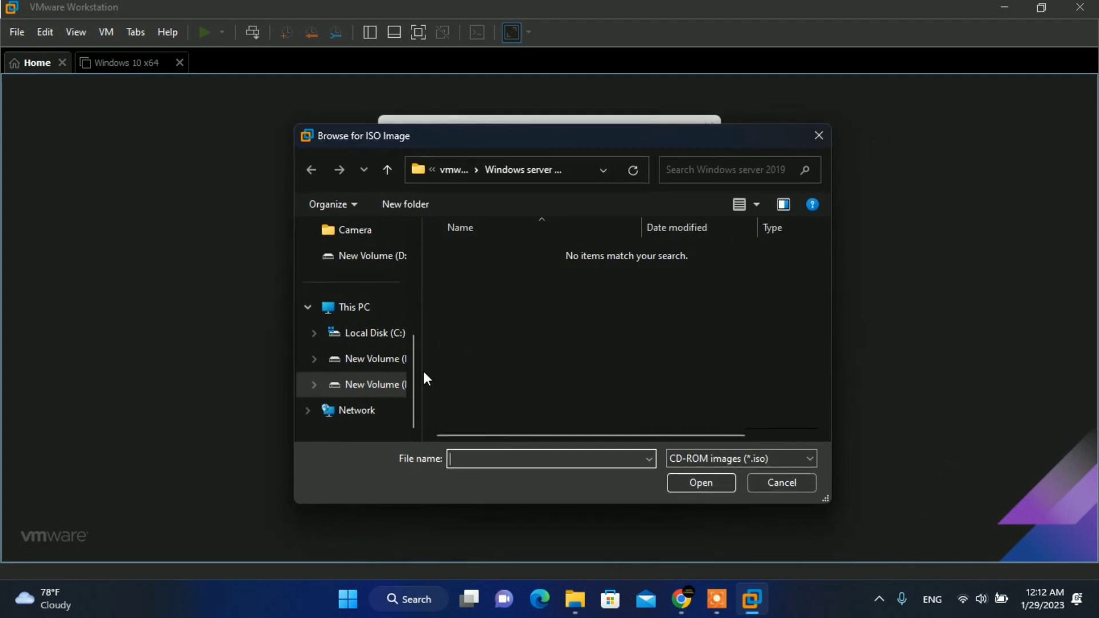
left_click_drag(422, 371, 484, 371)
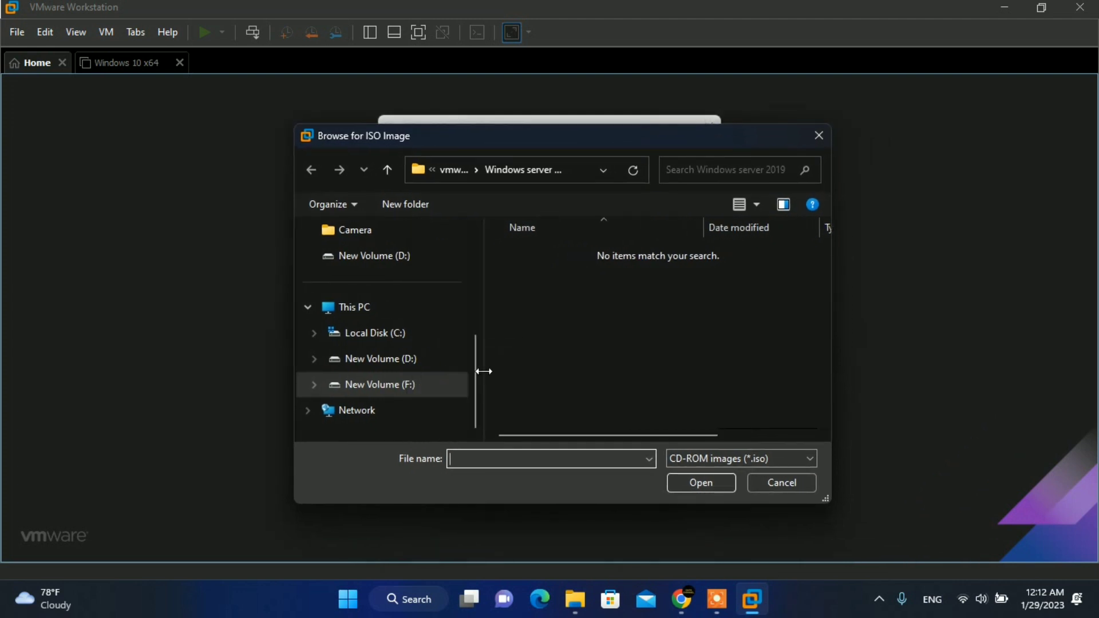
left_click(422, 385)
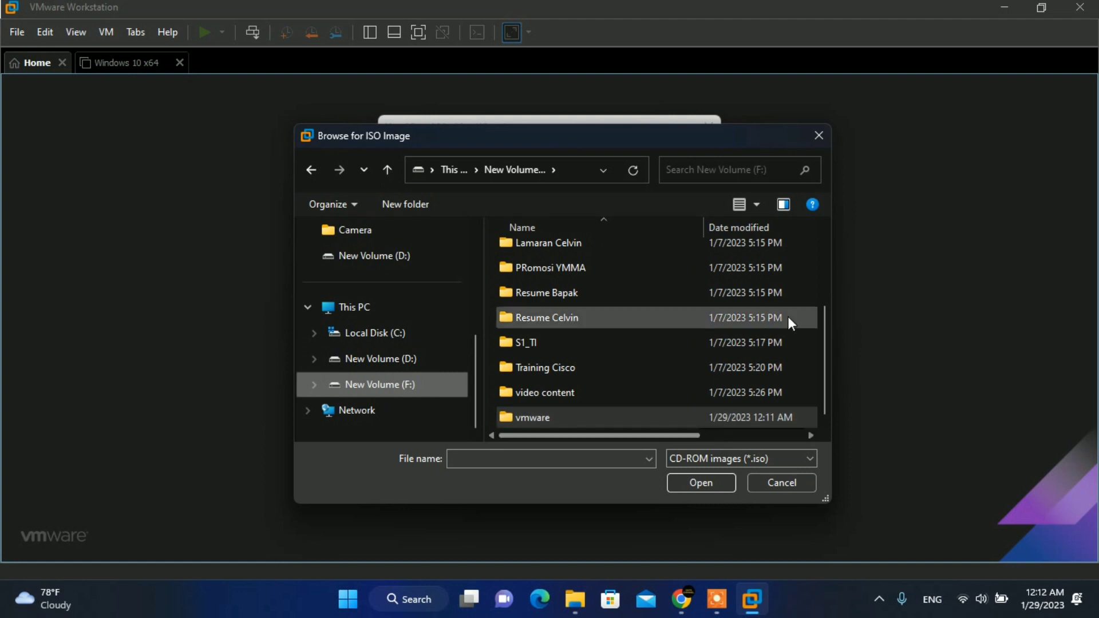
left_click(823, 280)
double_click(569, 284)
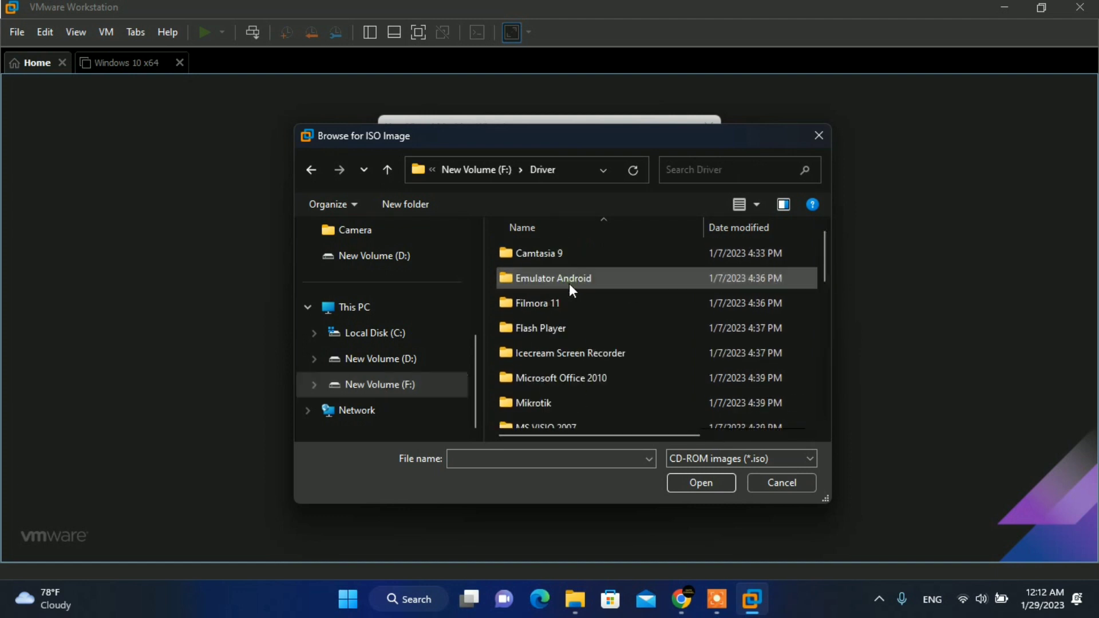
left_click_drag(822, 274, 814, 420)
left_click(618, 426)
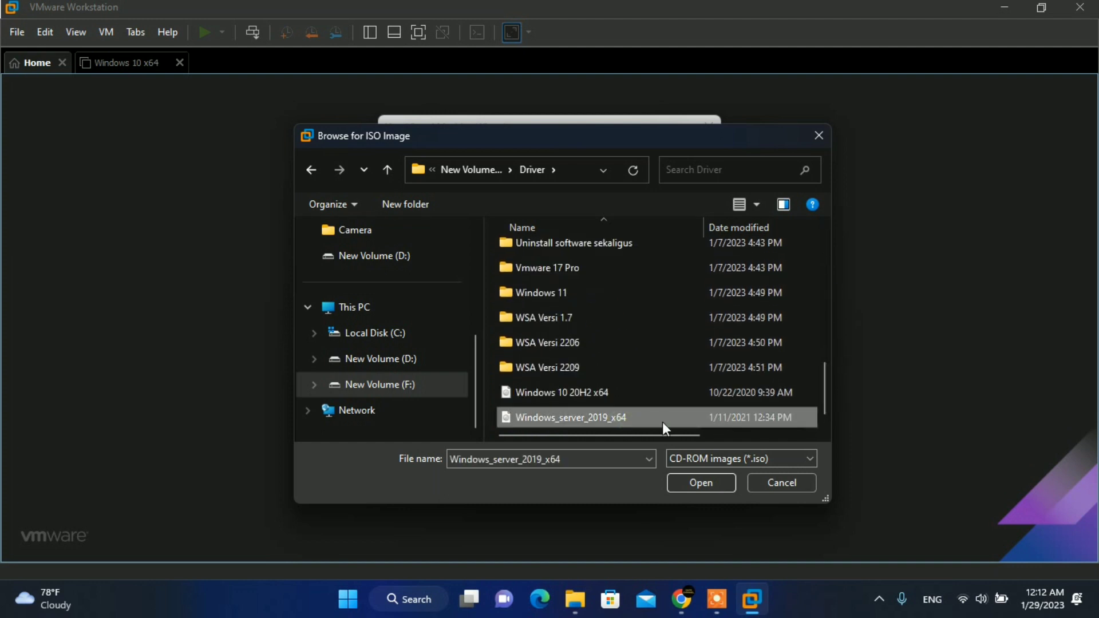
left_click(706, 483)
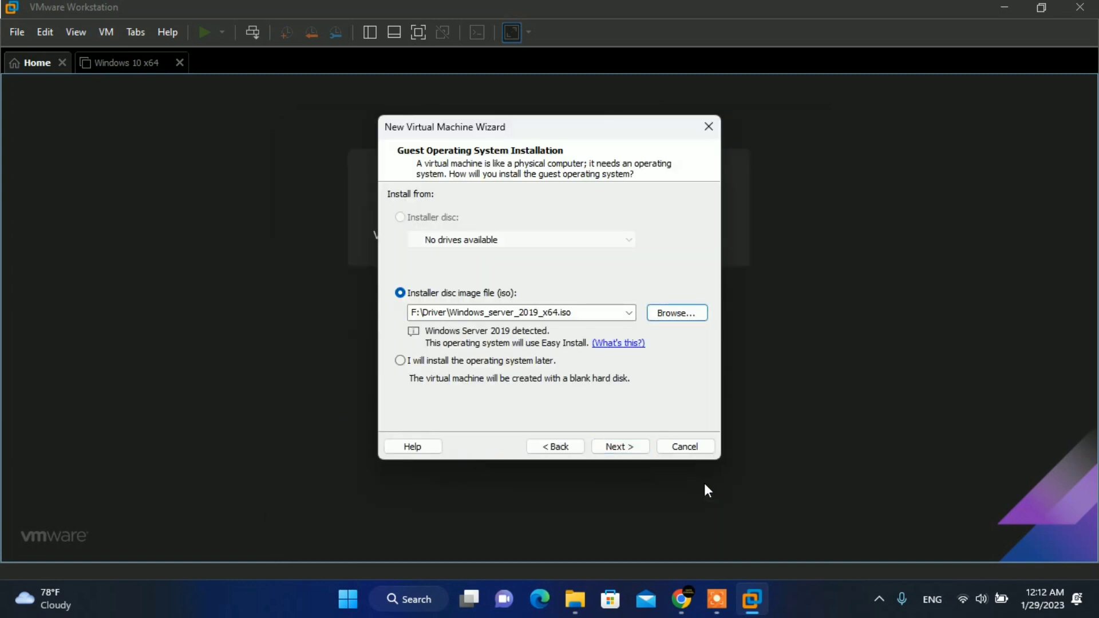
left_click(613, 450)
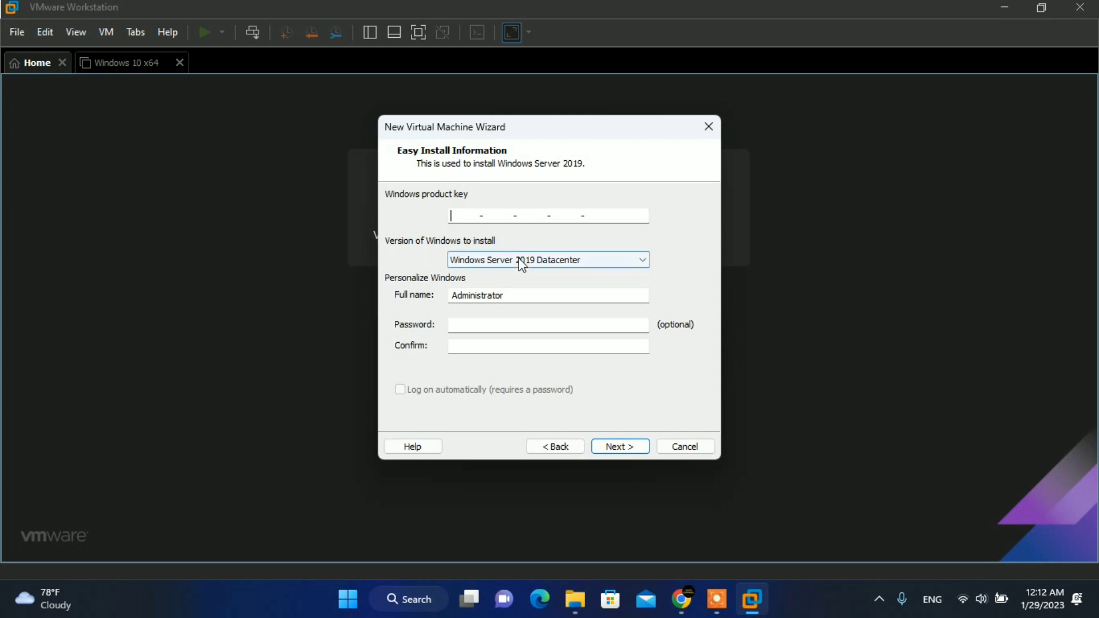
Select Windows Server 2019 Standard as the version to install, leave the product key and password blank, and continue
left_click(563, 261)
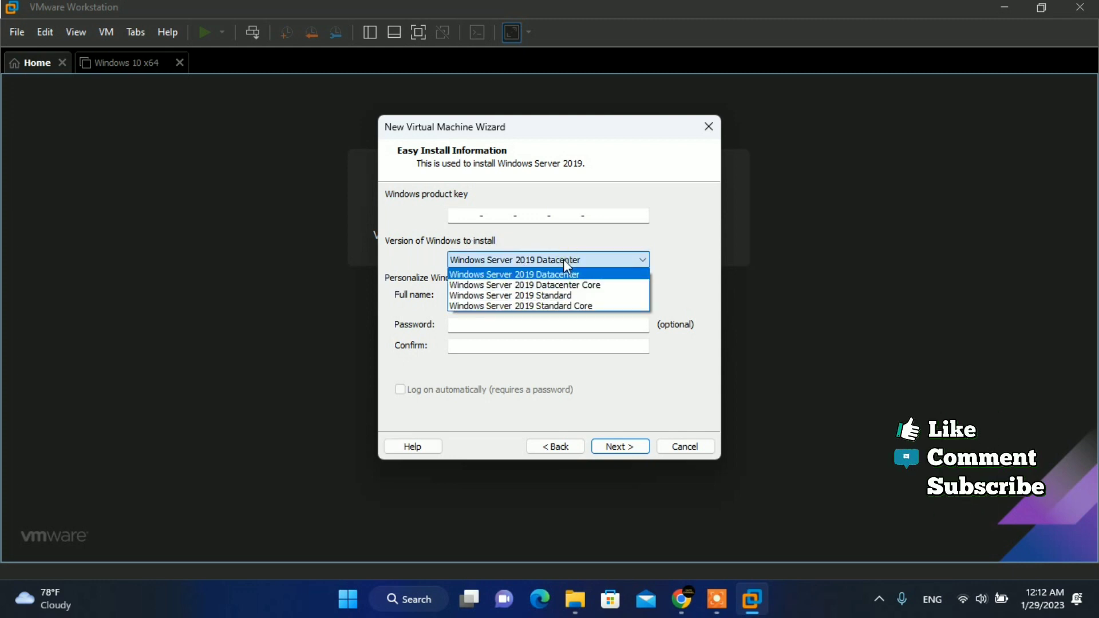
left_click(557, 296)
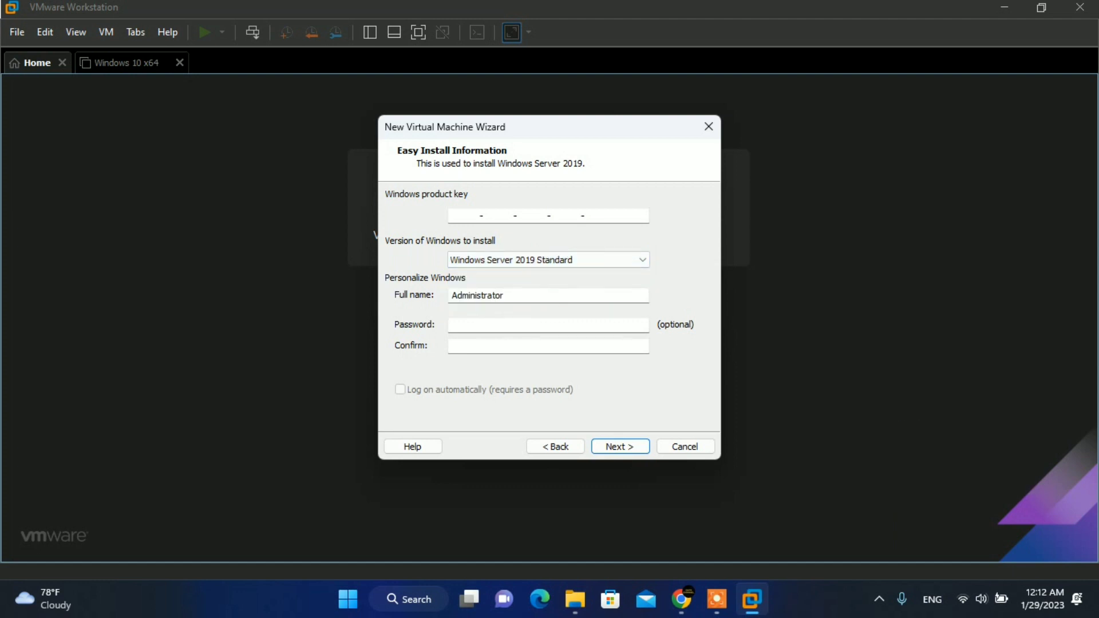
left_click(472, 324)
left_click(484, 347)
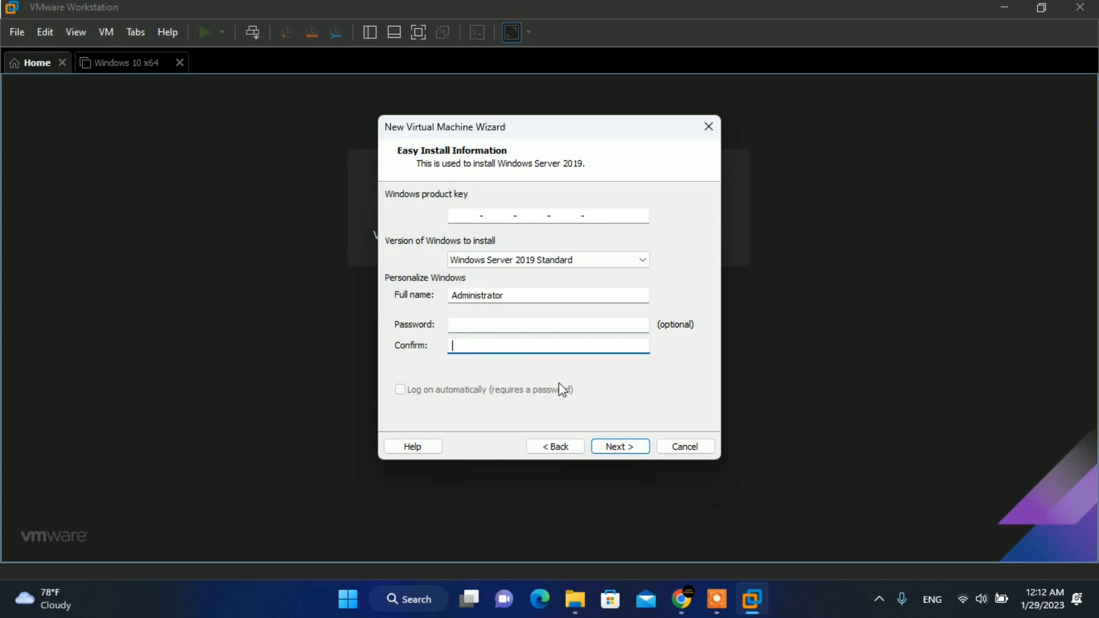
left_click(619, 447)
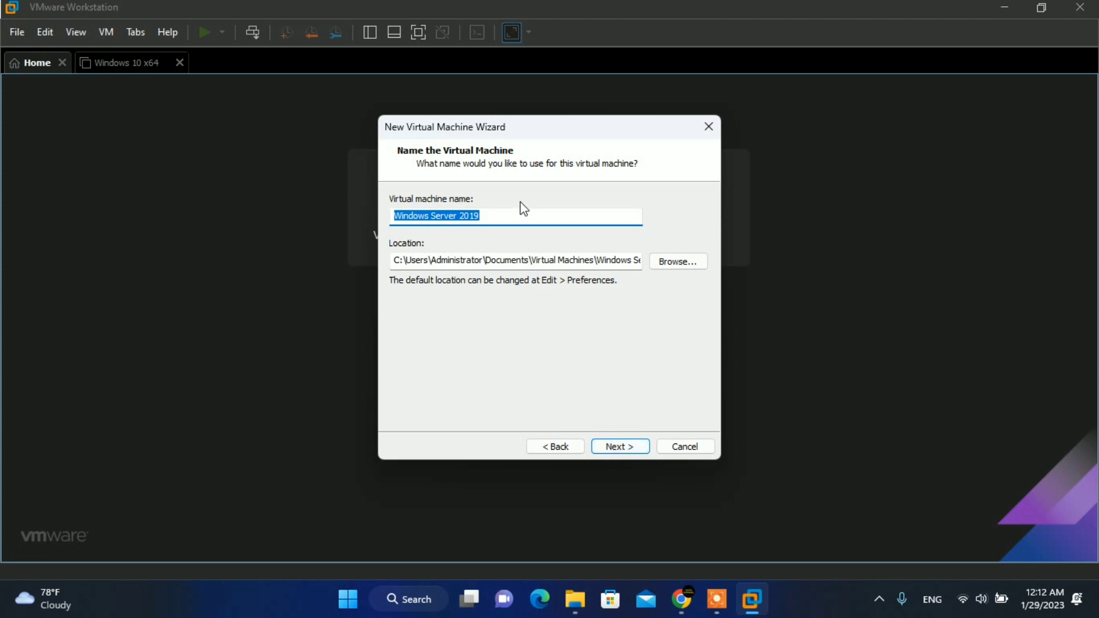
Keep the virtual machine name Windows Server 2019, set its location to F:\vmware\WIndows Server 2019, and continue the wizard
left_click(507, 214)
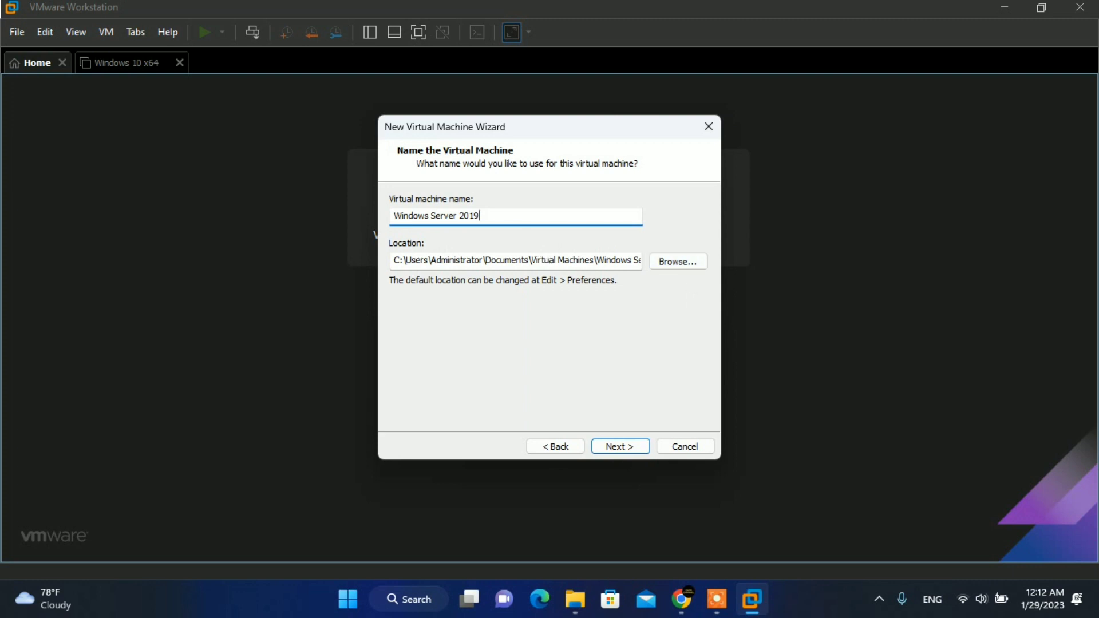
left_click(694, 263)
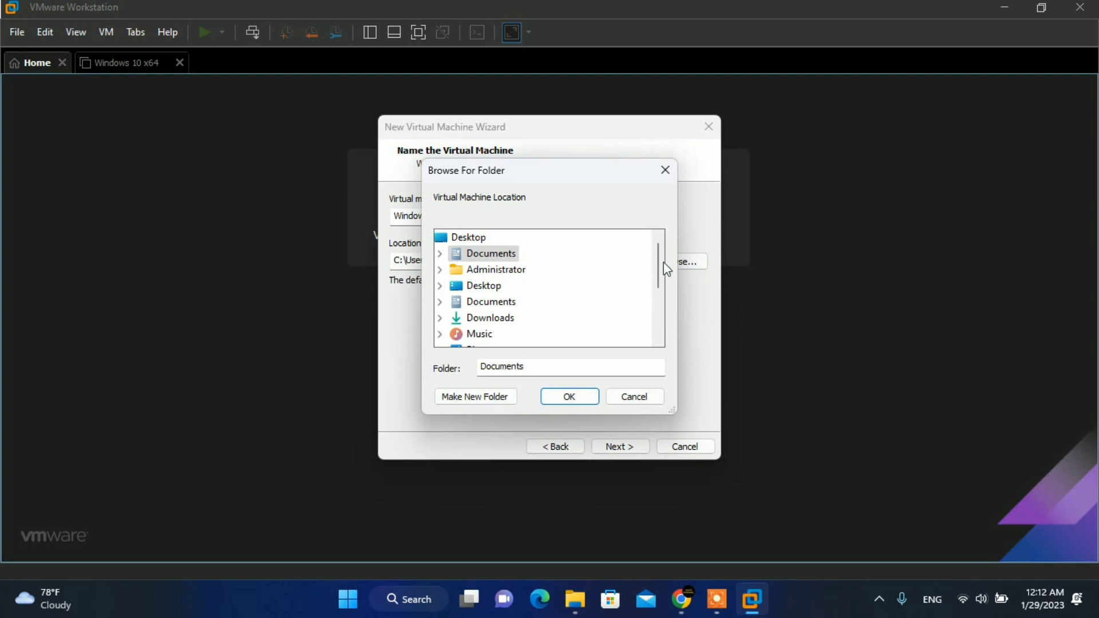
left_click_drag(658, 276, 657, 312)
left_click(474, 286)
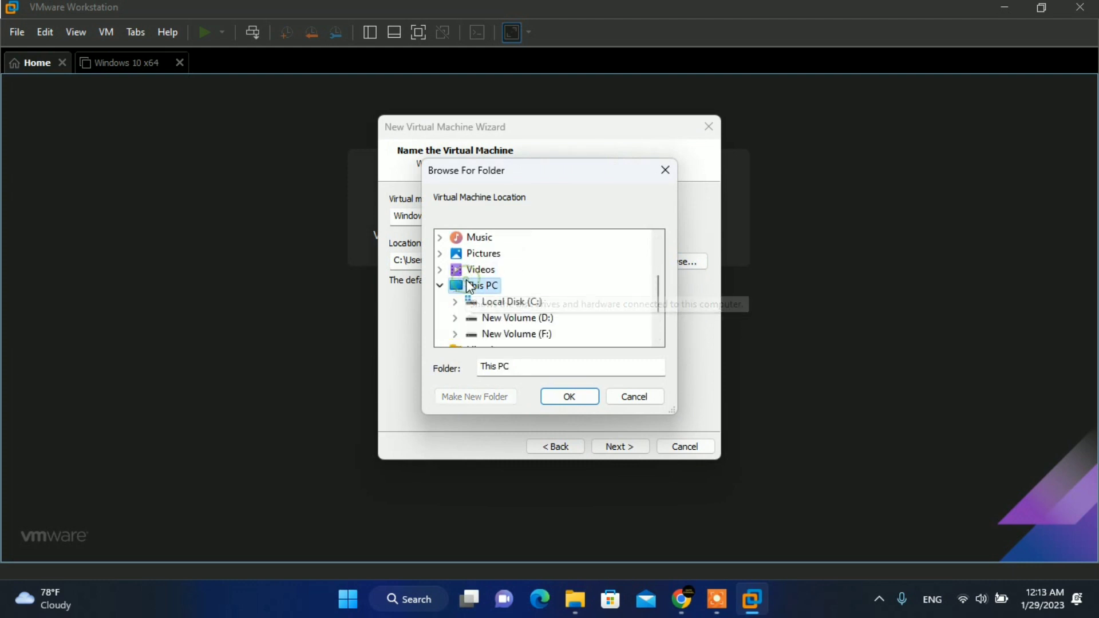
left_click_drag(658, 307, 661, 325)
left_click(530, 299)
left_click(506, 269)
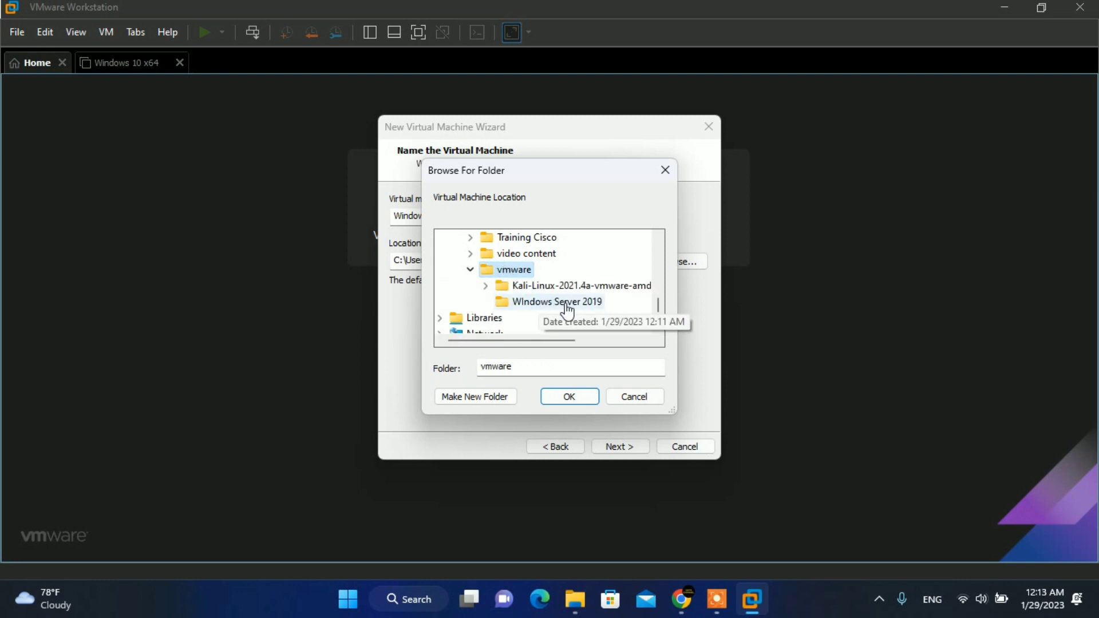
left_click(555, 304)
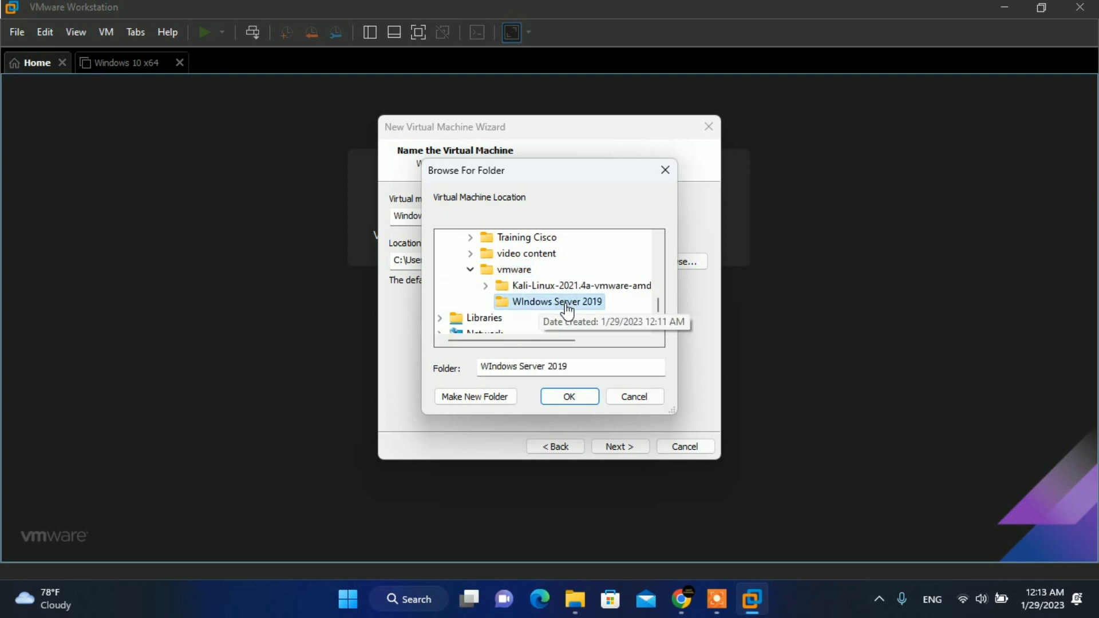
left_click(569, 397)
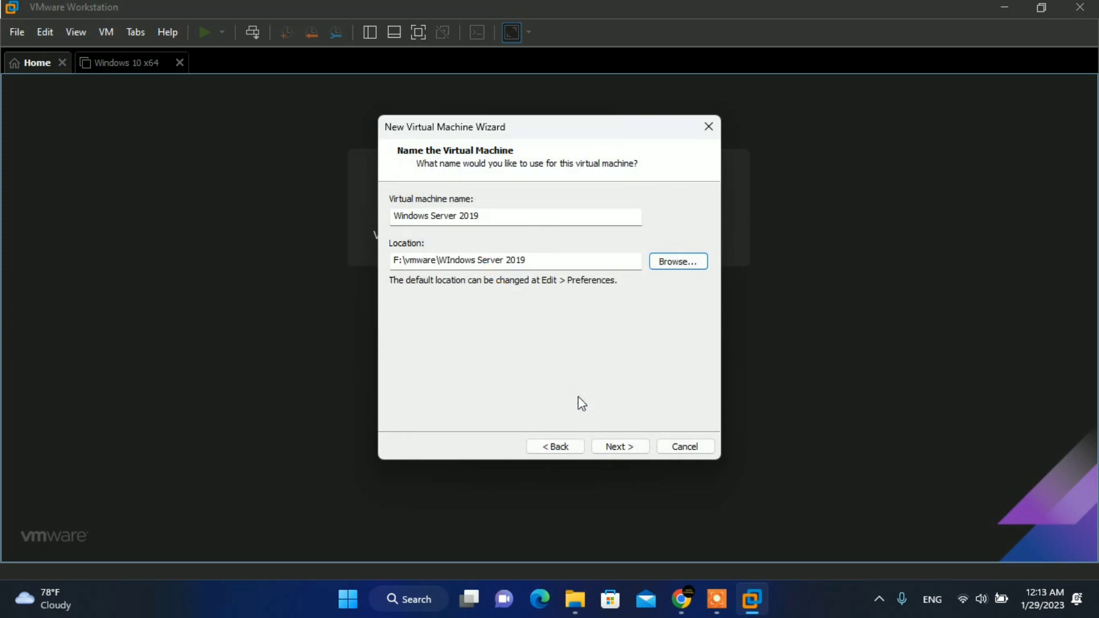
left_click(637, 449)
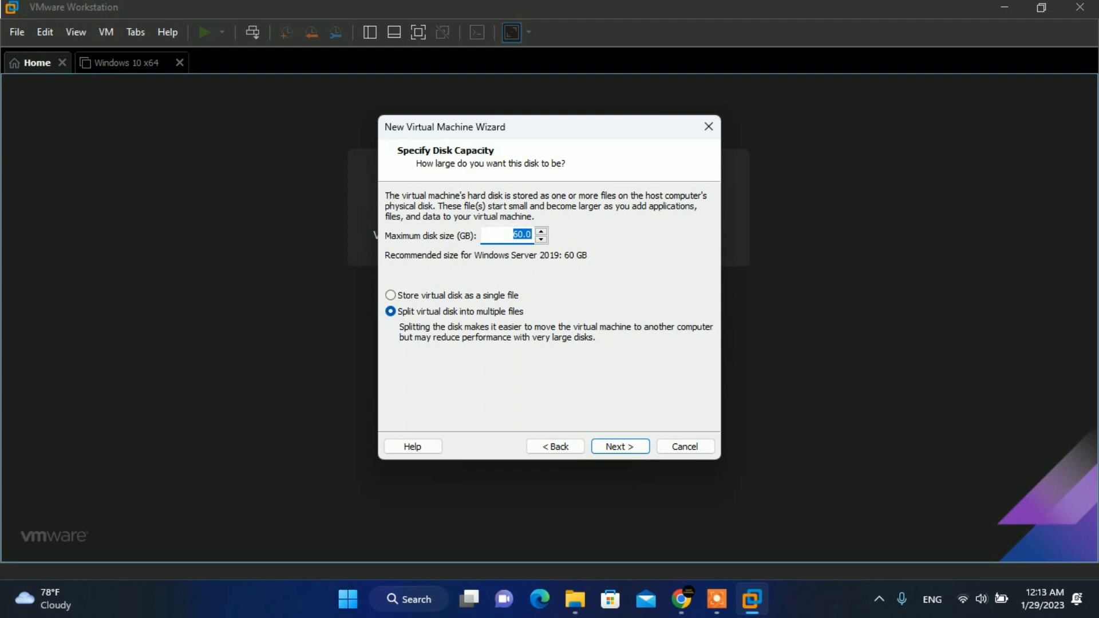
Accept a 60 GB maximum disk size split into multiple files and open the hardware customization
left_click(505, 233)
left_click(626, 448)
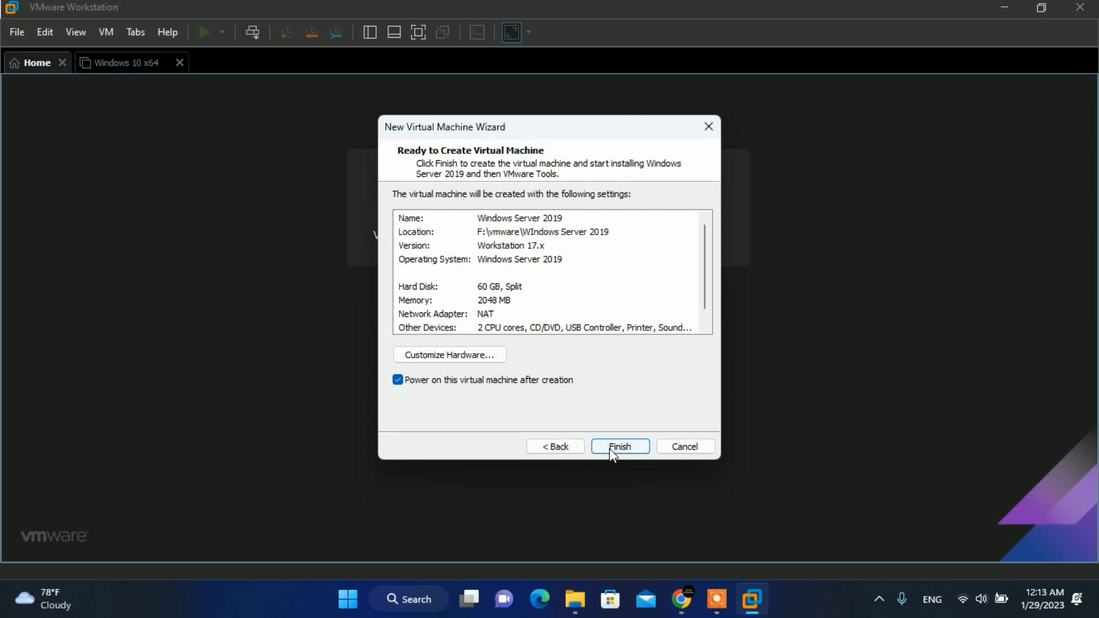
left_click(471, 361)
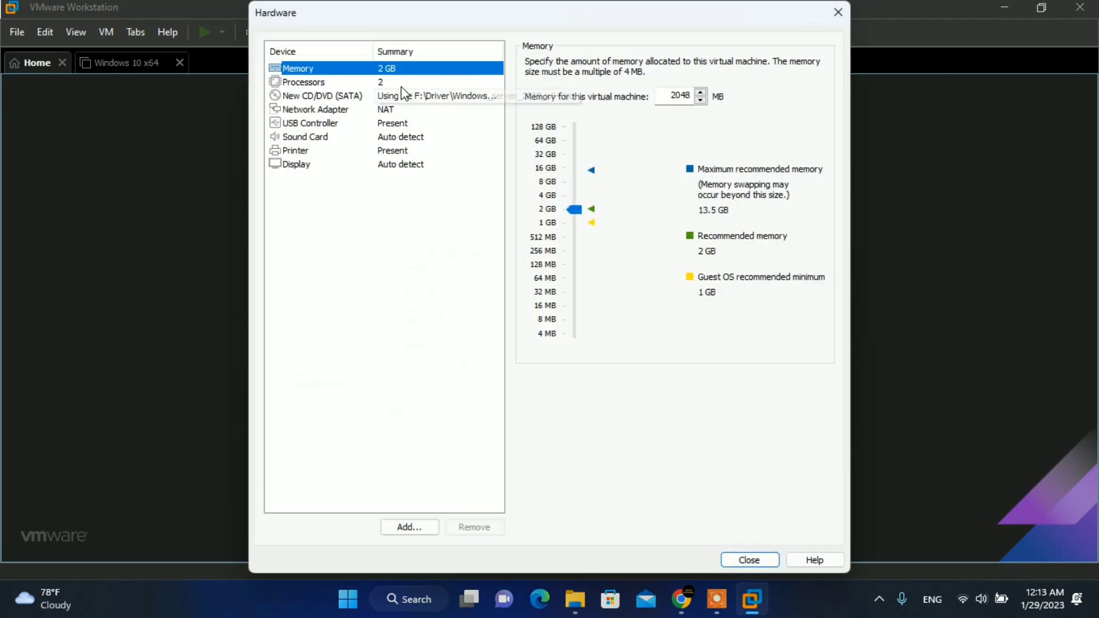
Set the memory for the virtual machine to 8192 MB (8 GB)
left_click(373, 87)
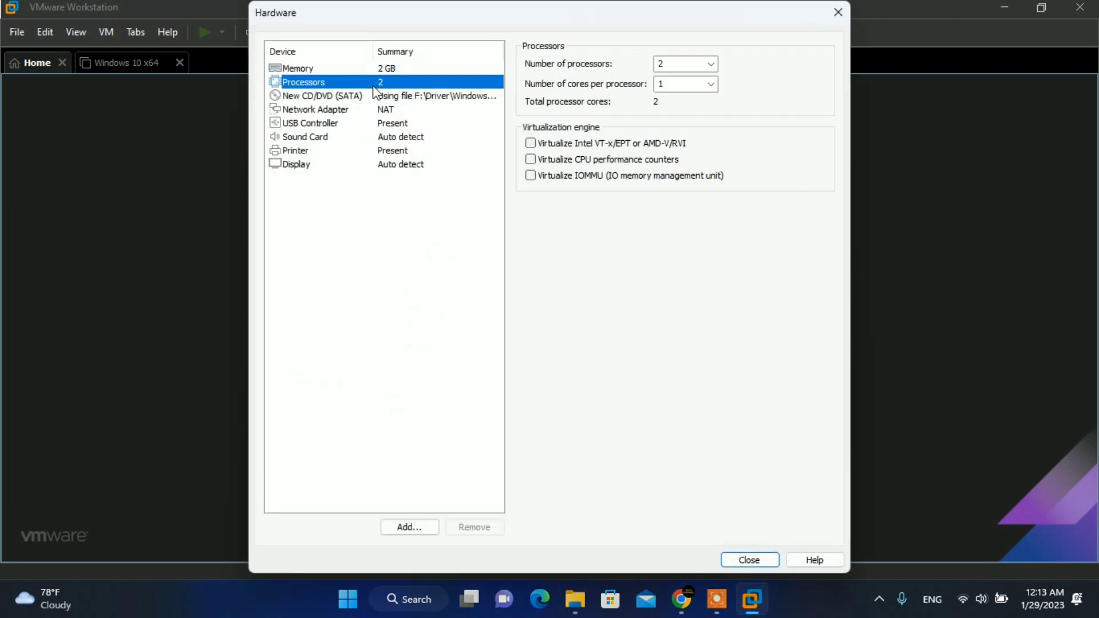
left_click(346, 68)
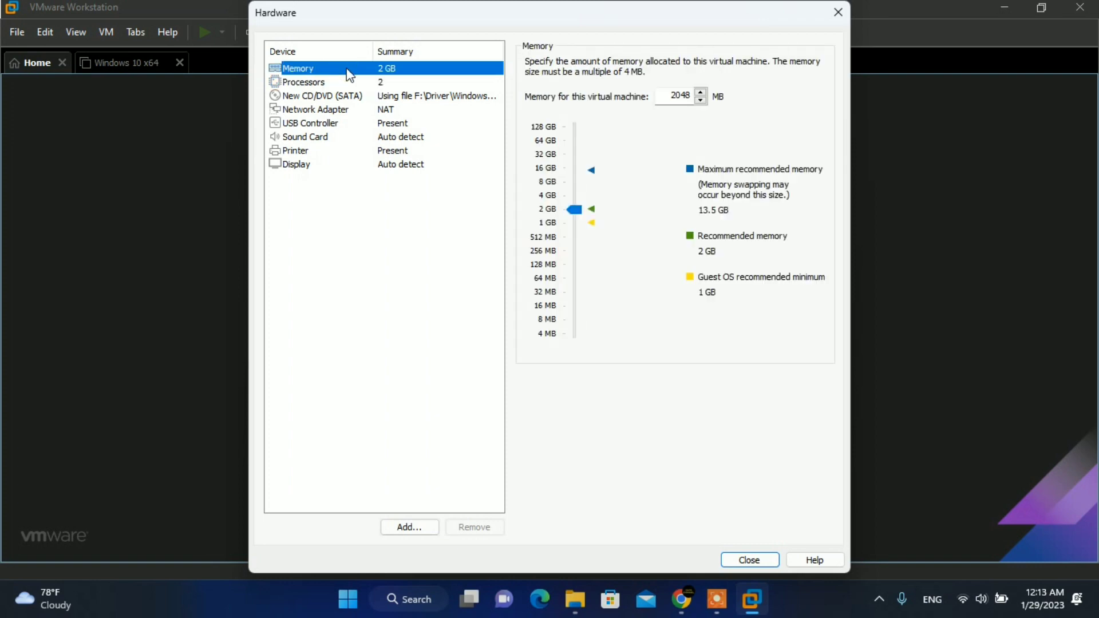
left_click_drag(576, 213, 576, 189)
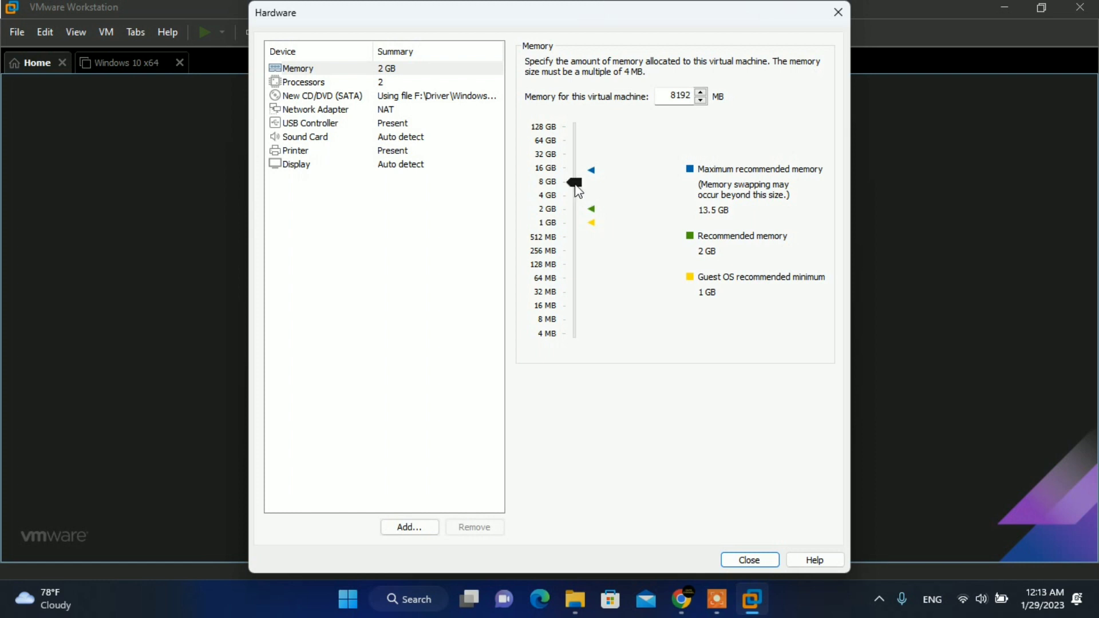
Configure the virtual machine with 1 processor and 4 cores per processor, and close the hardware settings
left_click(308, 83)
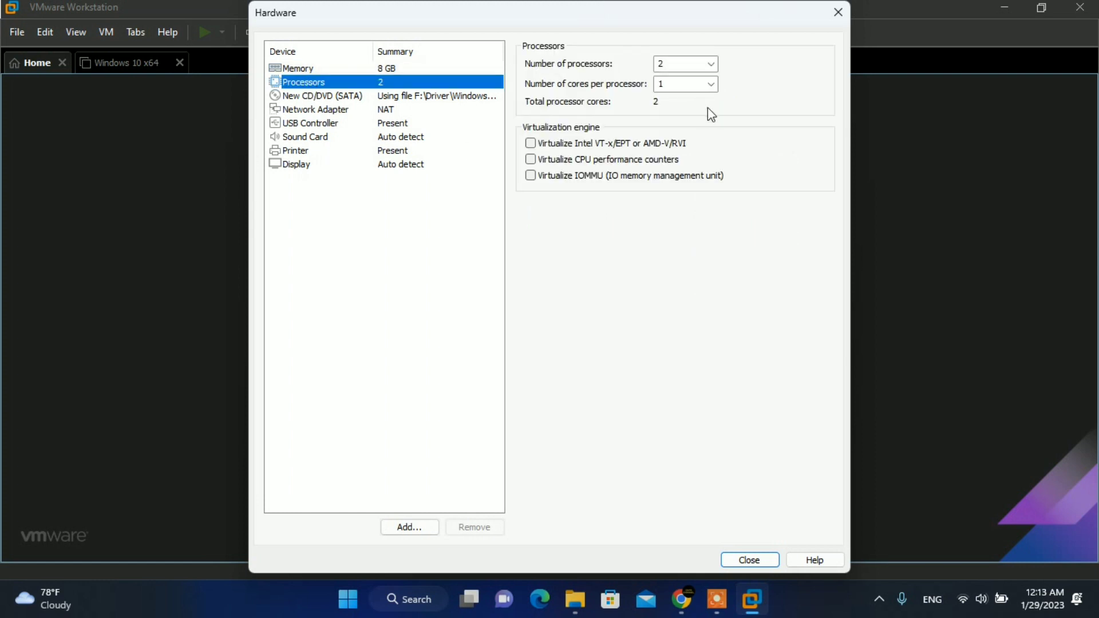
left_click(711, 64)
left_click(685, 82)
left_click(712, 85)
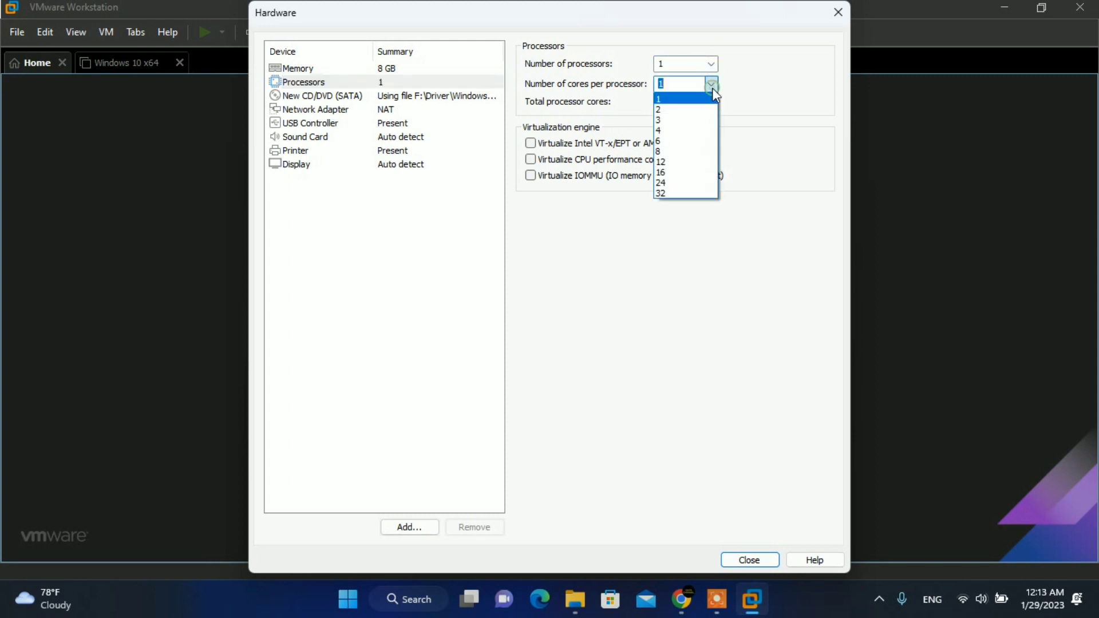
left_click(664, 130)
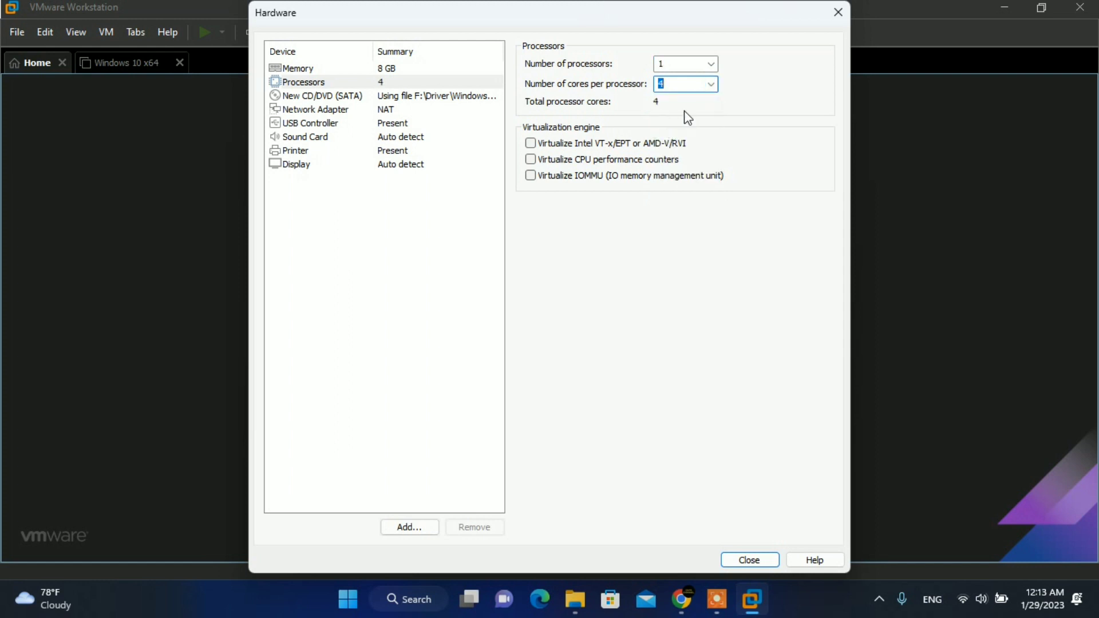
left_click(681, 64)
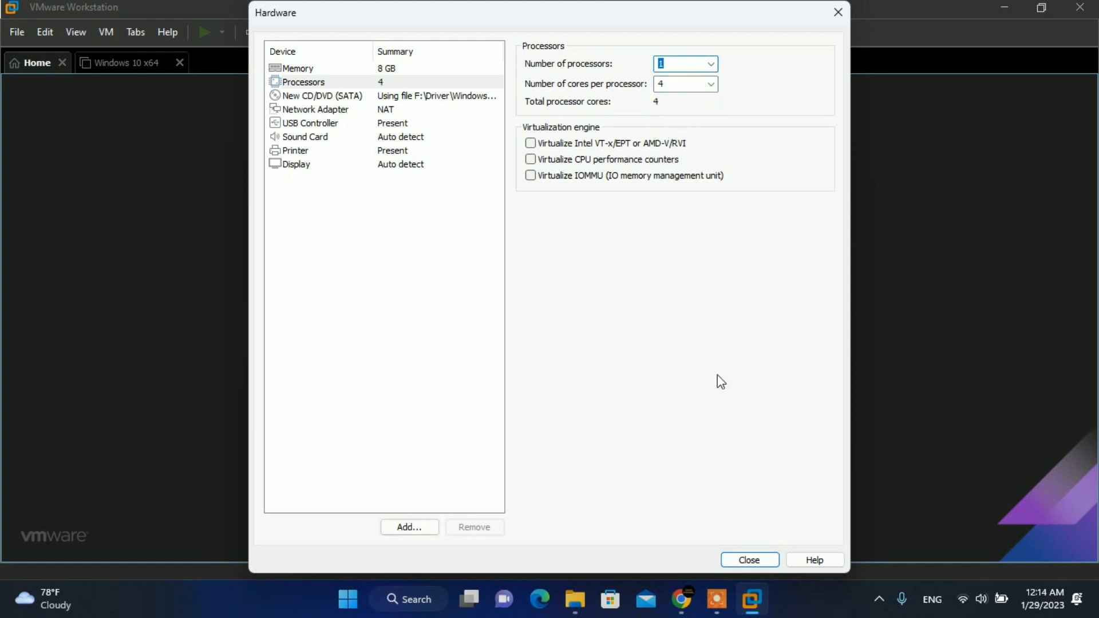
left_click(744, 561)
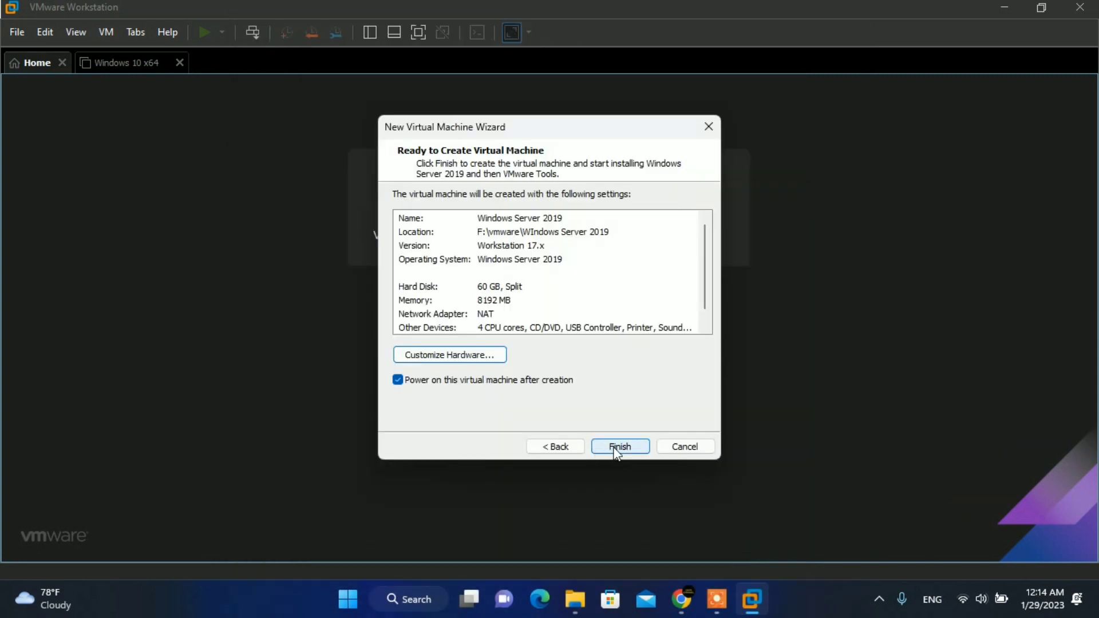
Finish the wizard to create and power on the virtual machine, boot it from the installer disc, and release the mouse cursor
left_click(615, 448)
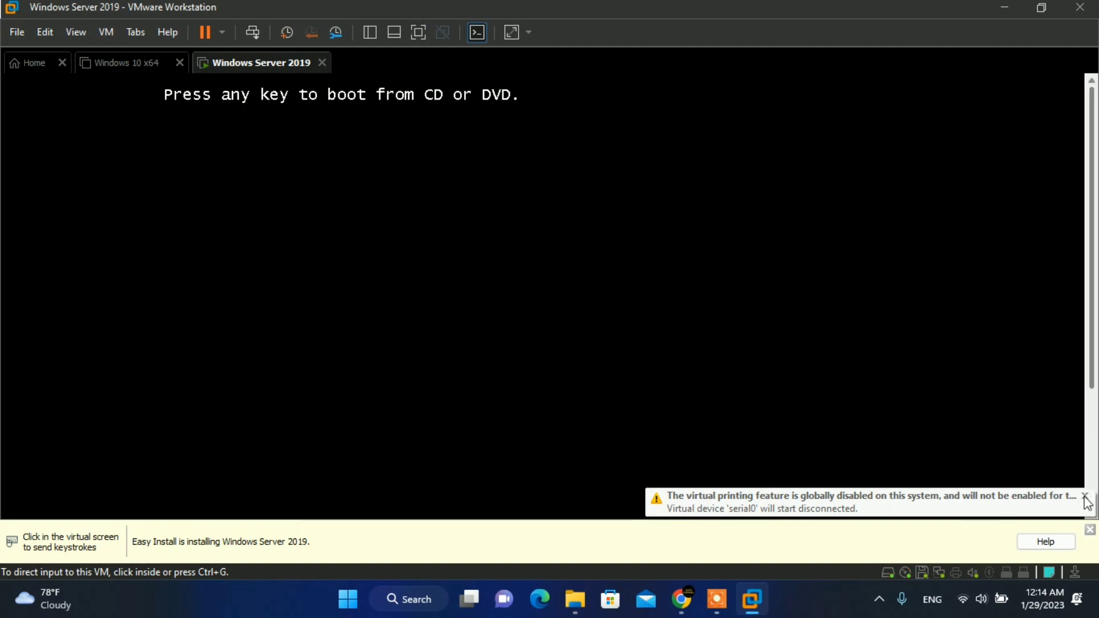
left_click(726, 308)
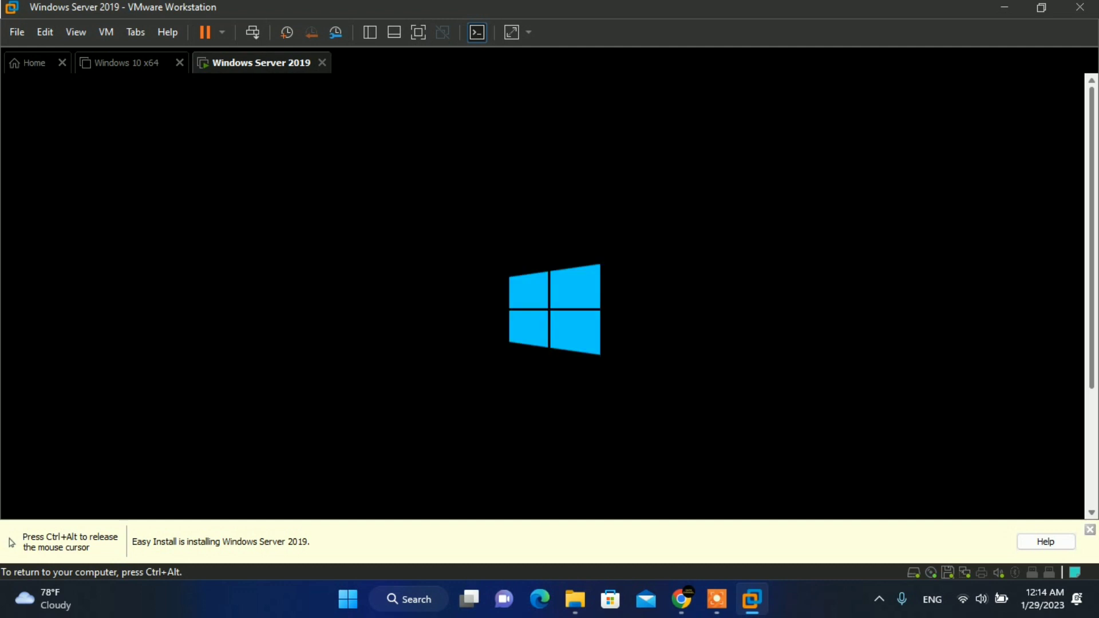
key("ctrl+alt")
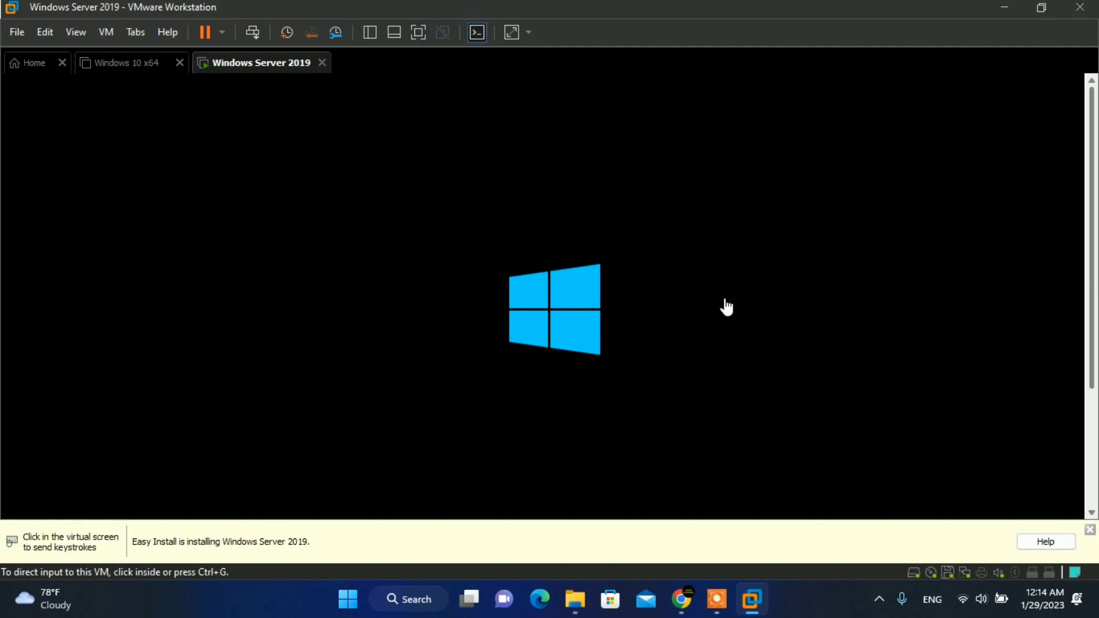
Show the library of virtual machines beside the running Windows Server 2019 console
left_click_drag(1093, 278, 1093, 317)
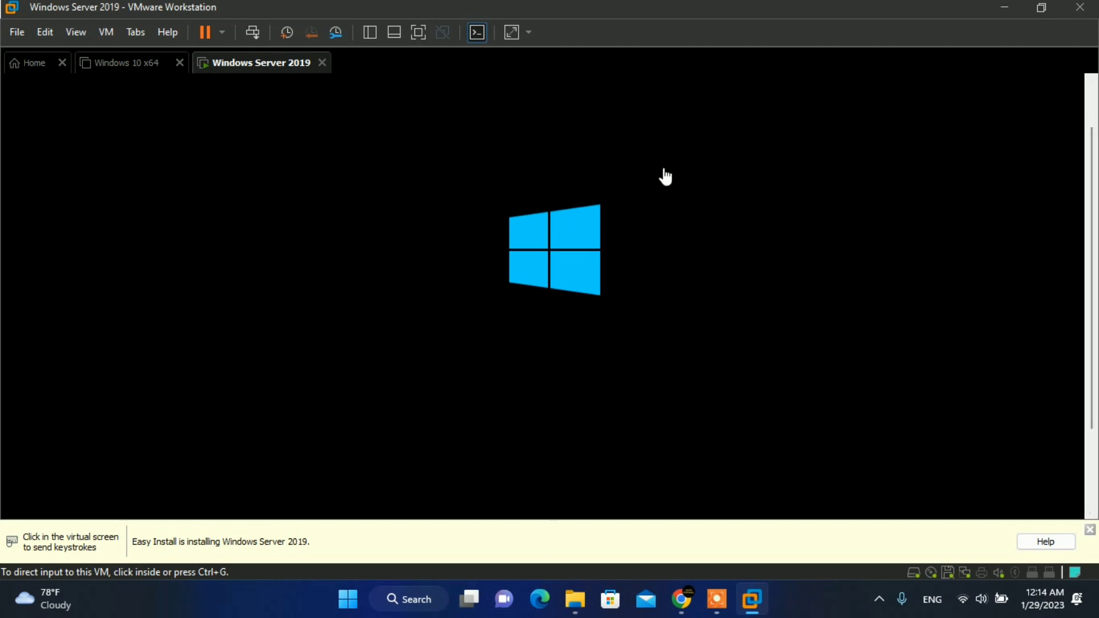
key("F9")
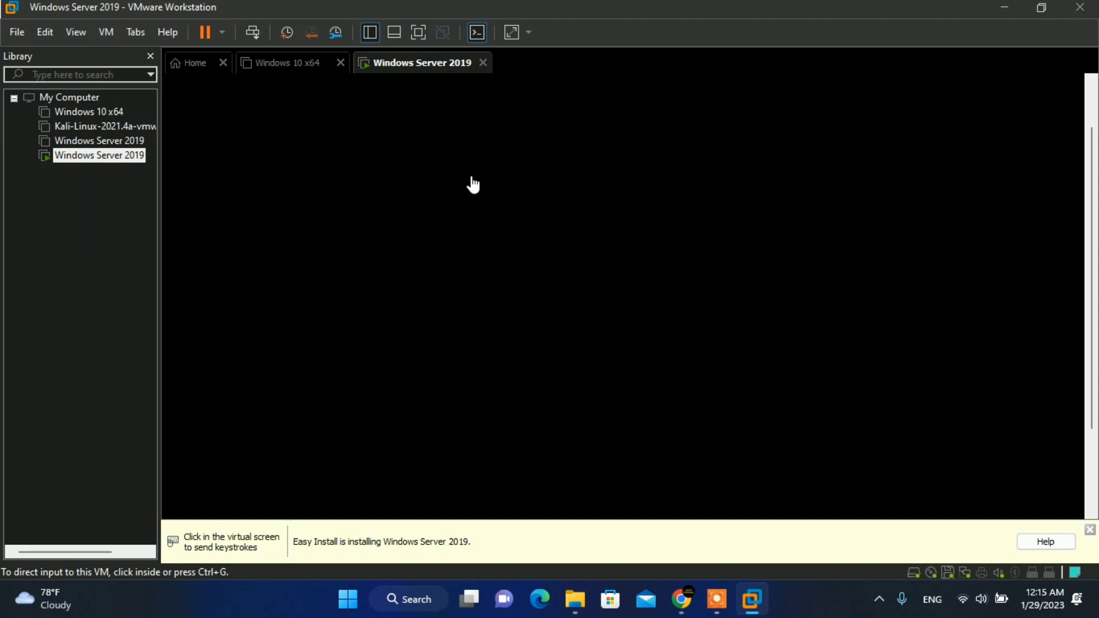